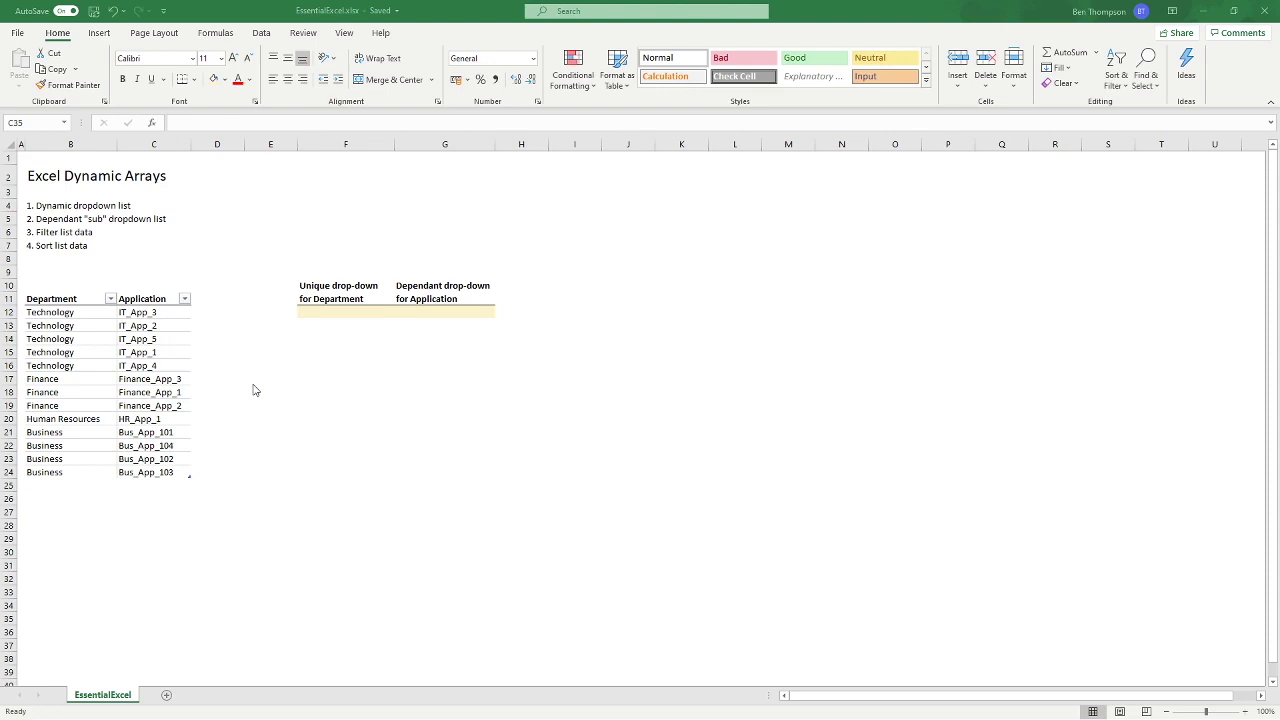
# - Examine the two drop-down cells F12 and G12, the Department and Application table, and the list of features to build
pyautogui.click(340, 313)
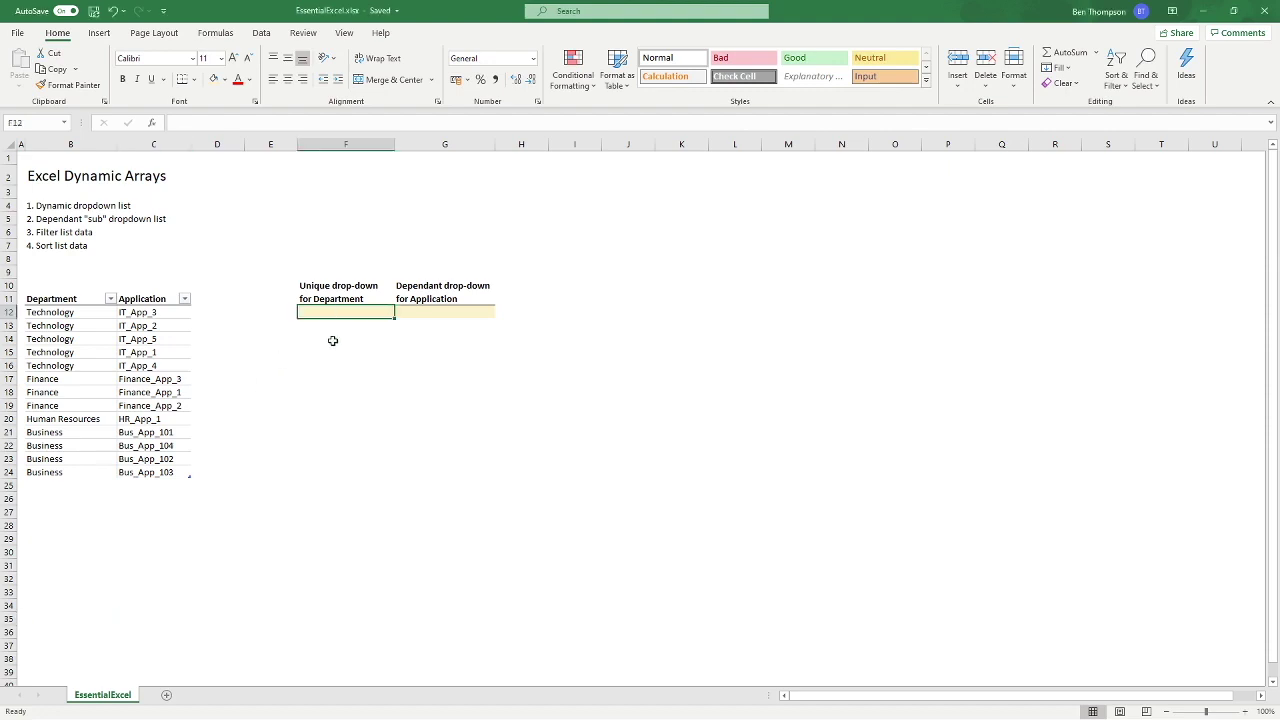
pyautogui.click(451, 313)
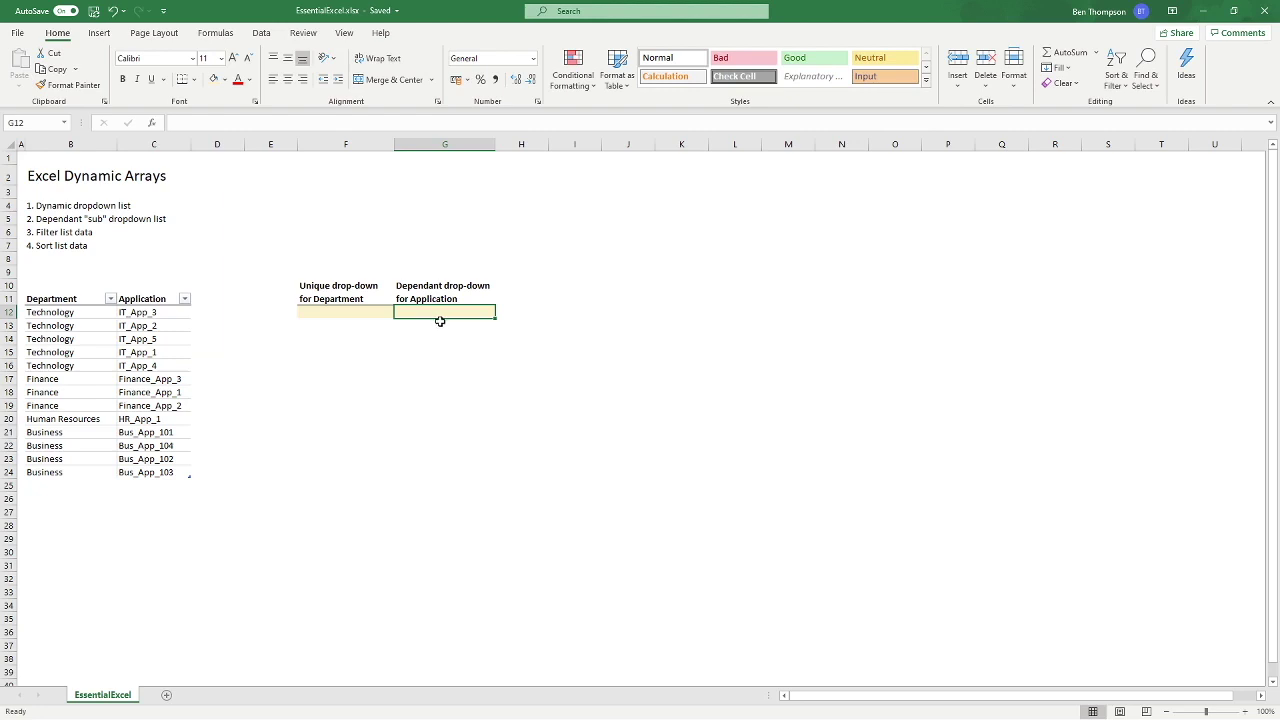
pyautogui.click(87, 380)
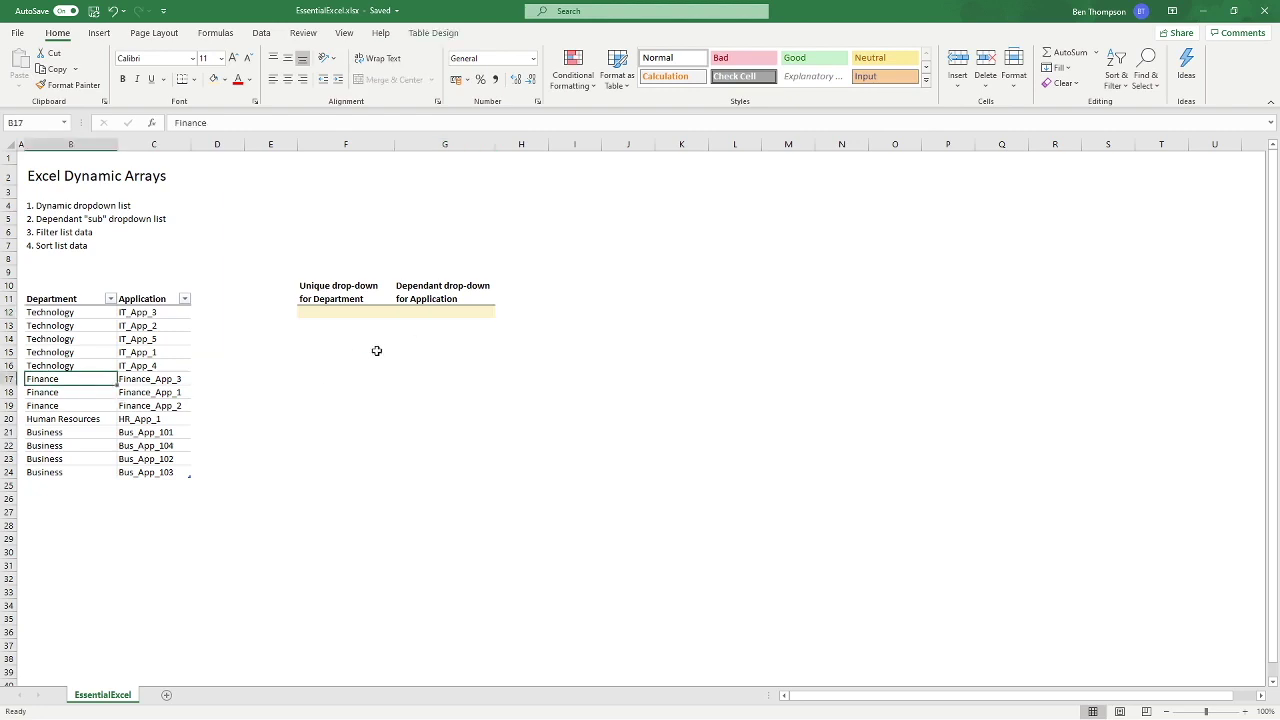
pyautogui.moveTo(178, 384); pyautogui.dragTo(182, 406)
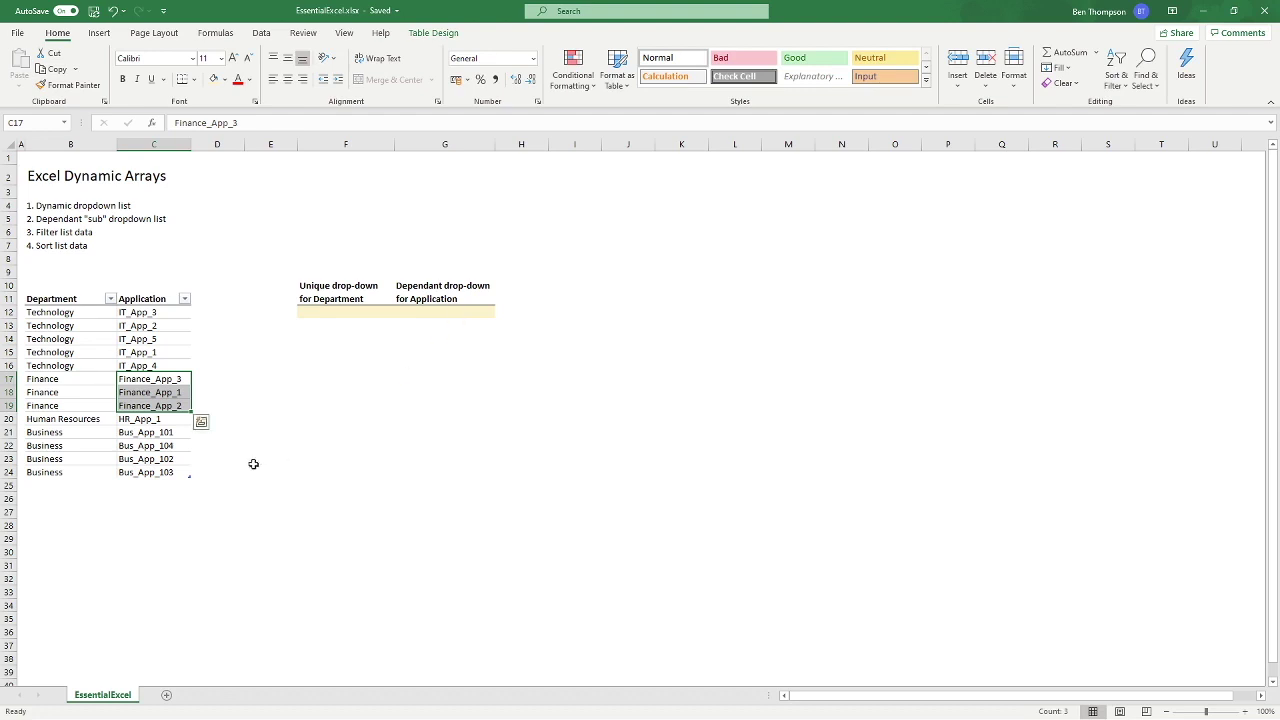
pyautogui.click(62, 447)
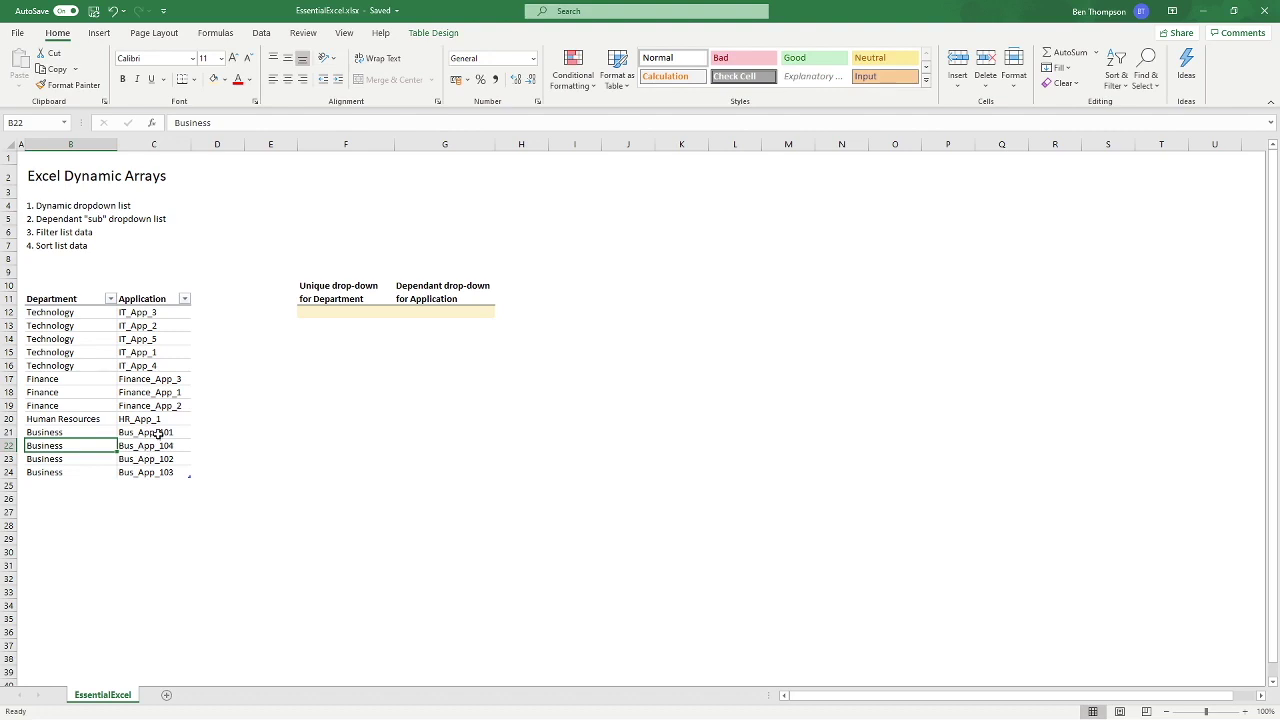
pyautogui.moveTo(157, 434); pyautogui.dragTo(149, 473)
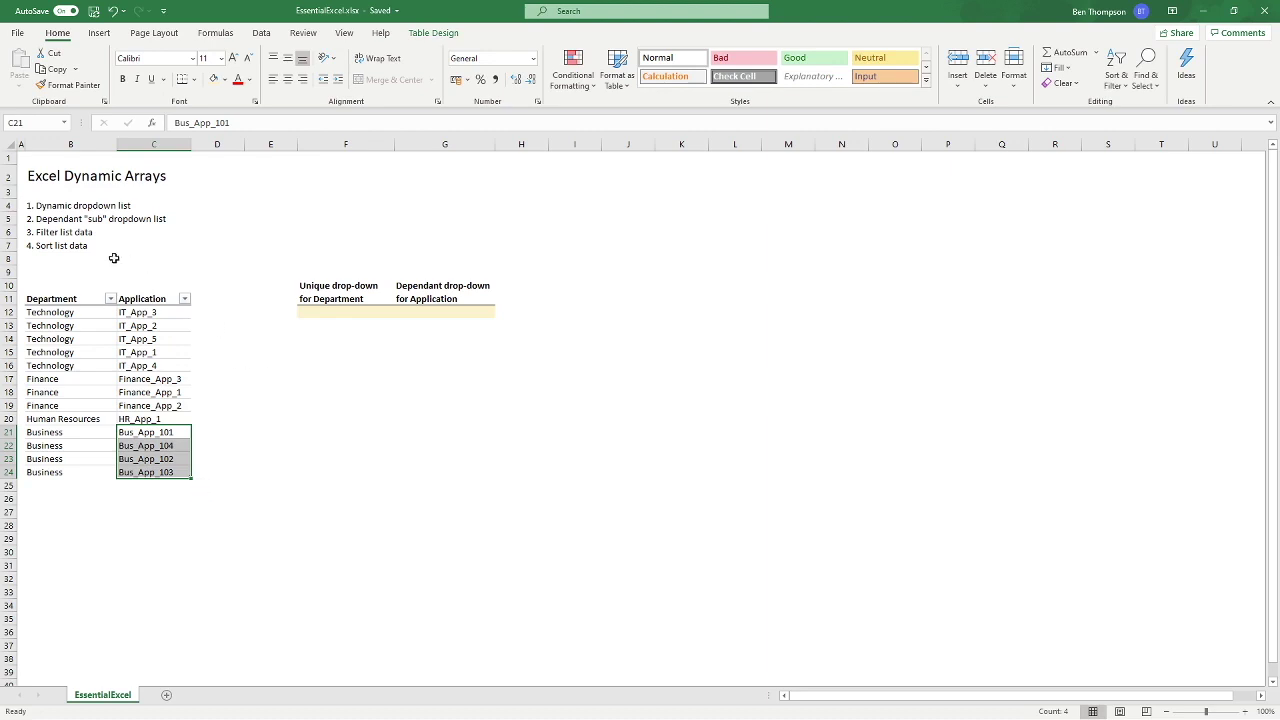
pyautogui.click(96, 234)
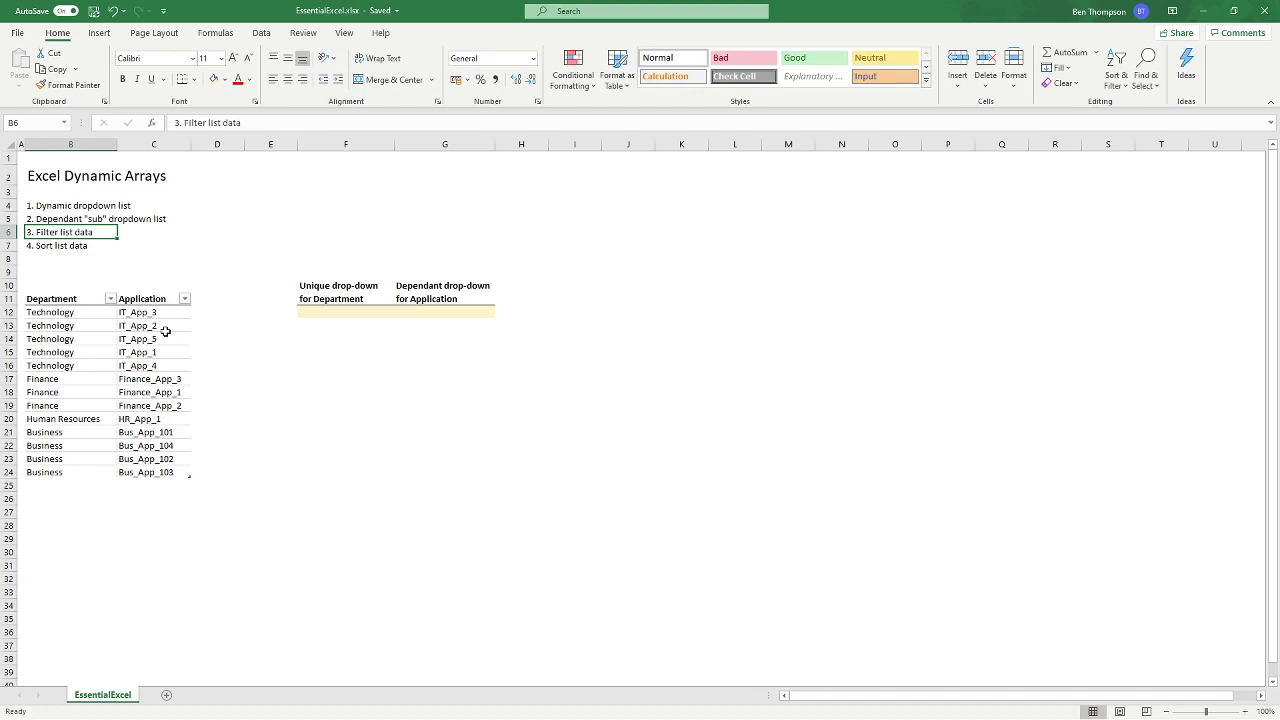
pyautogui.click(88, 248)
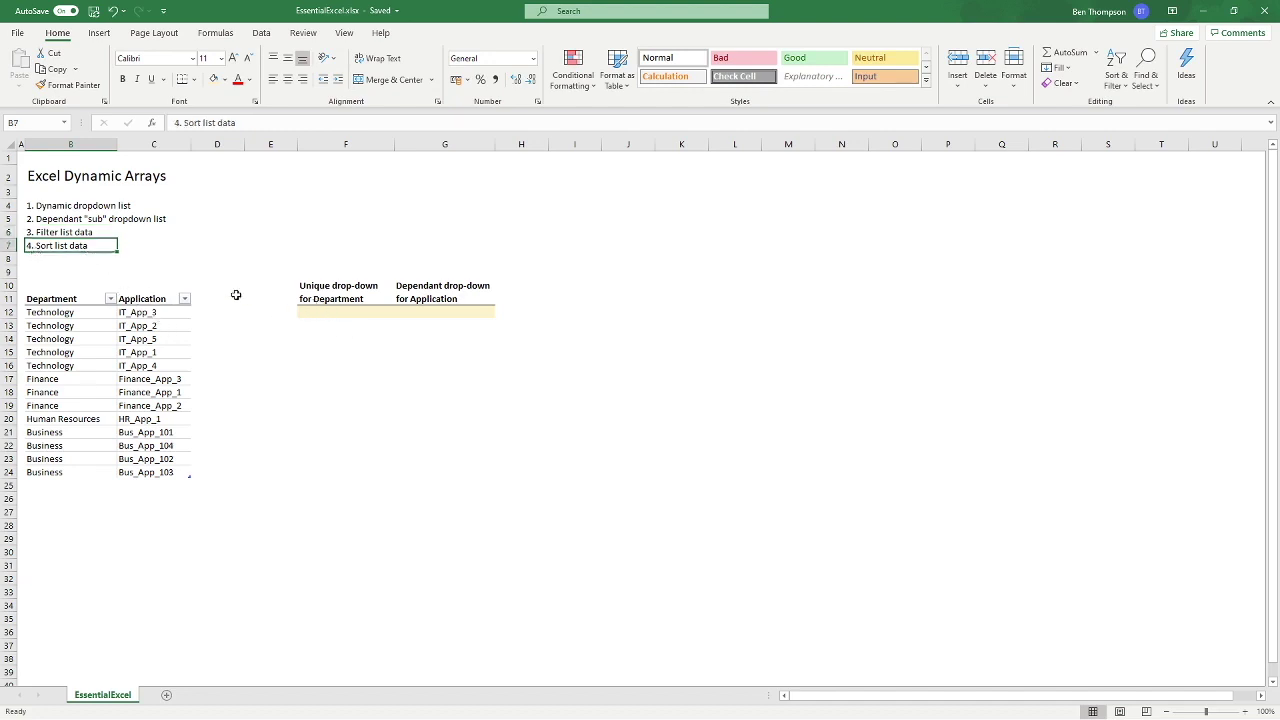
pyautogui.click(76, 230)
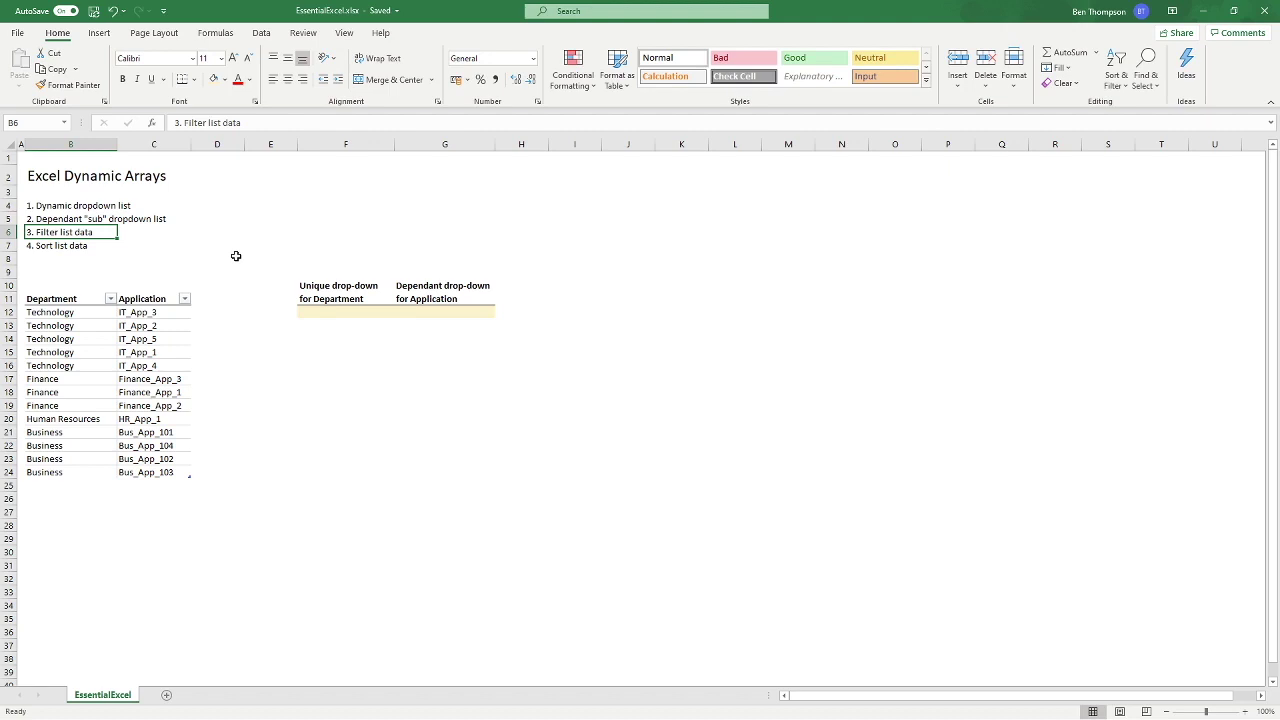
# - Enter =UNIQUE(Table1[Department]) in cell F15 to list each department once
pyautogui.click(314, 351)
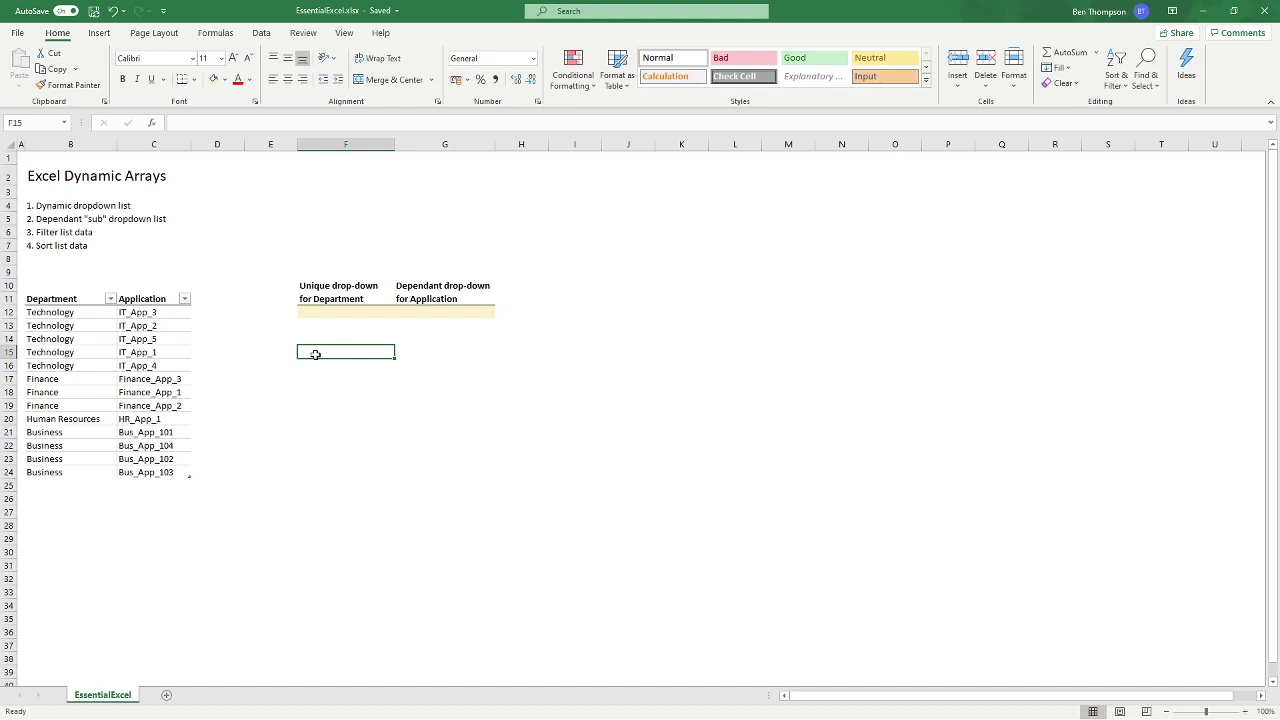
pyautogui.write('=')
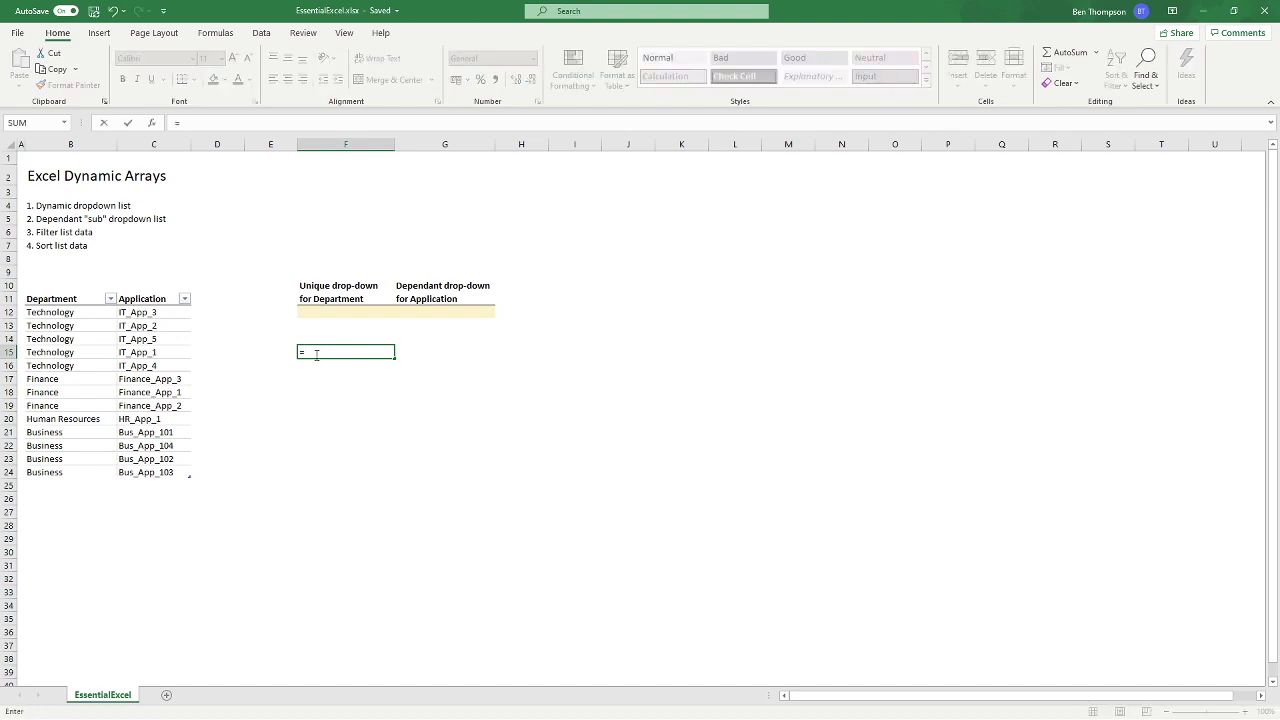
pyautogui.write('UNI')
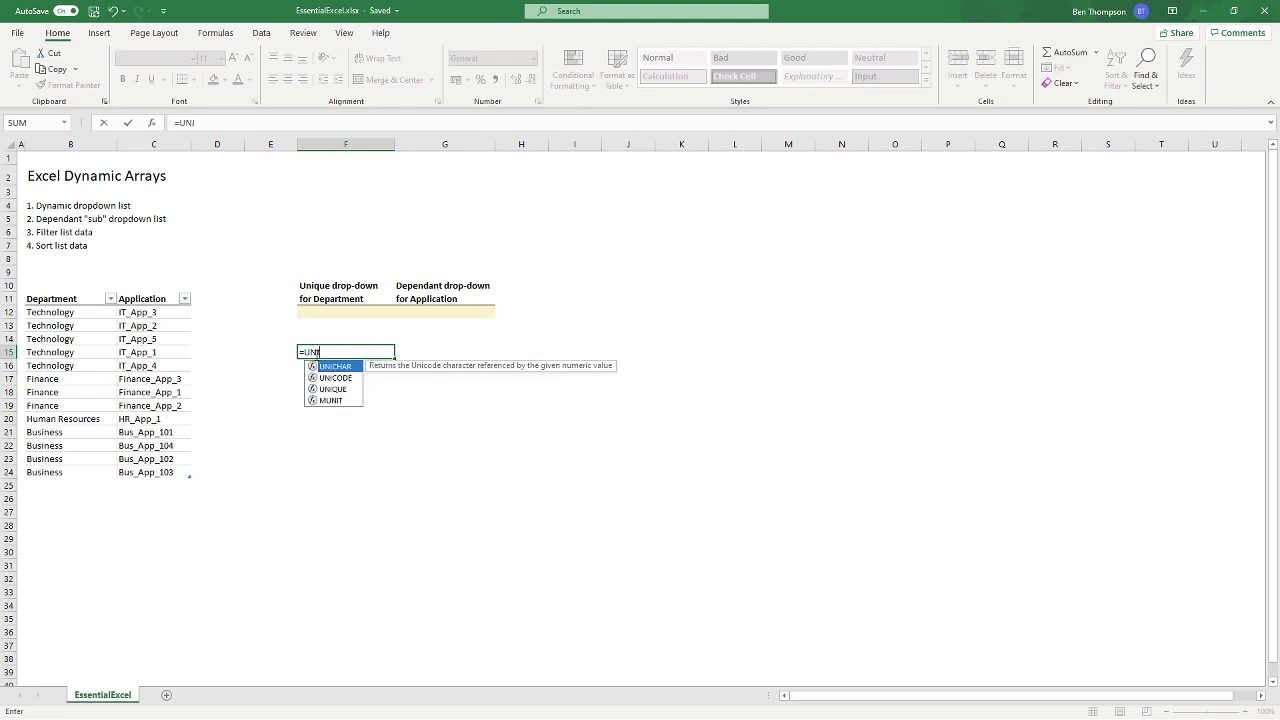
pyautogui.press('Down')
pyautogui.press('Down')
pyautogui.press('Tab')
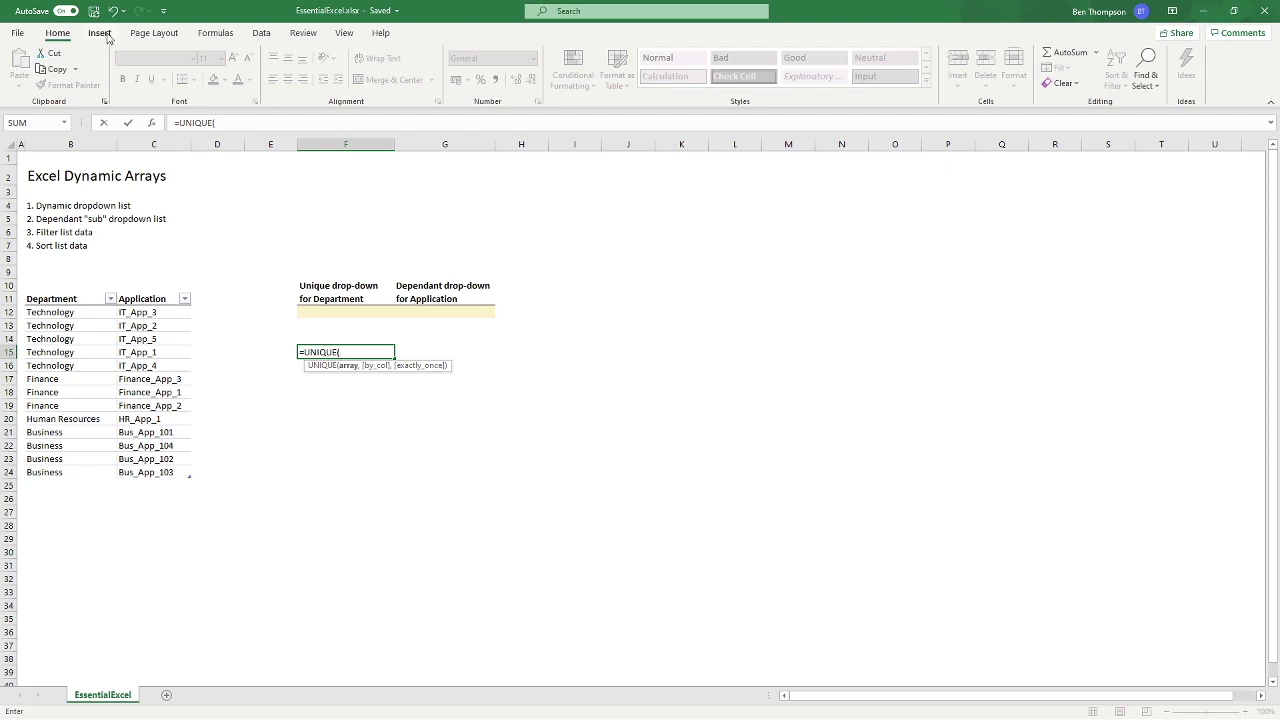
pyautogui.click(66, 292)
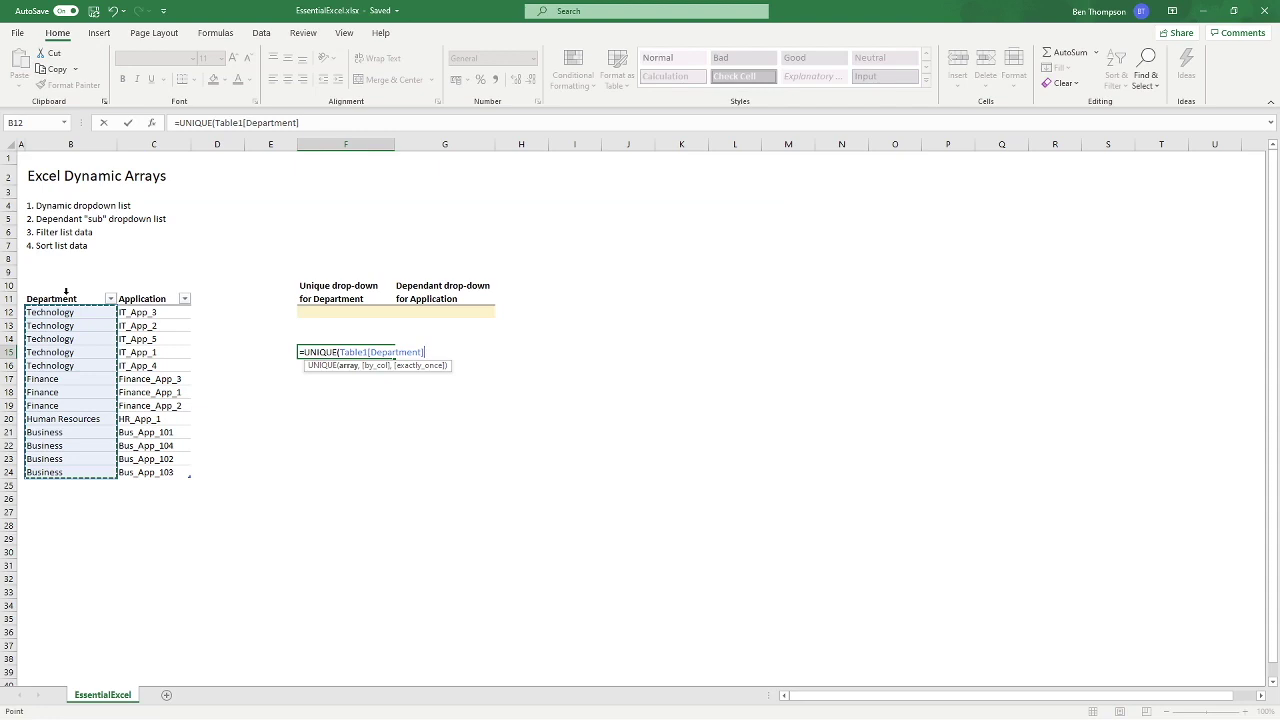
pyautogui.write(')')
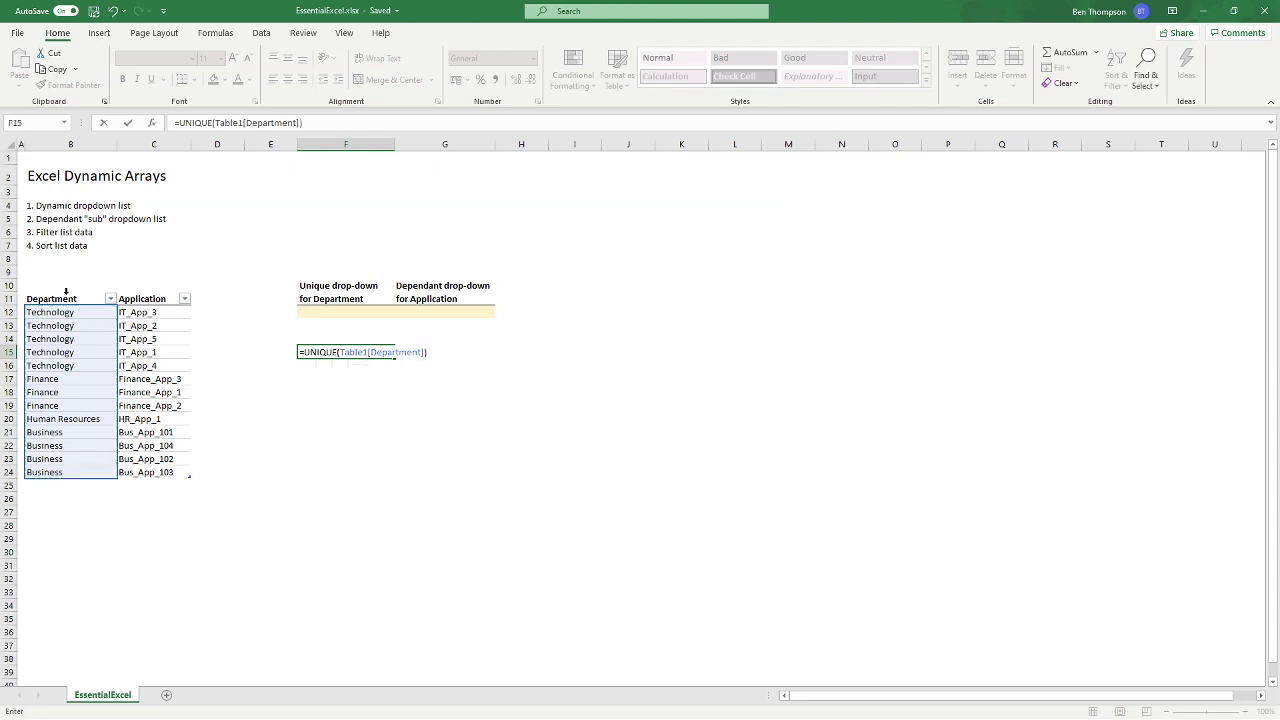
pyautogui.press('Return')
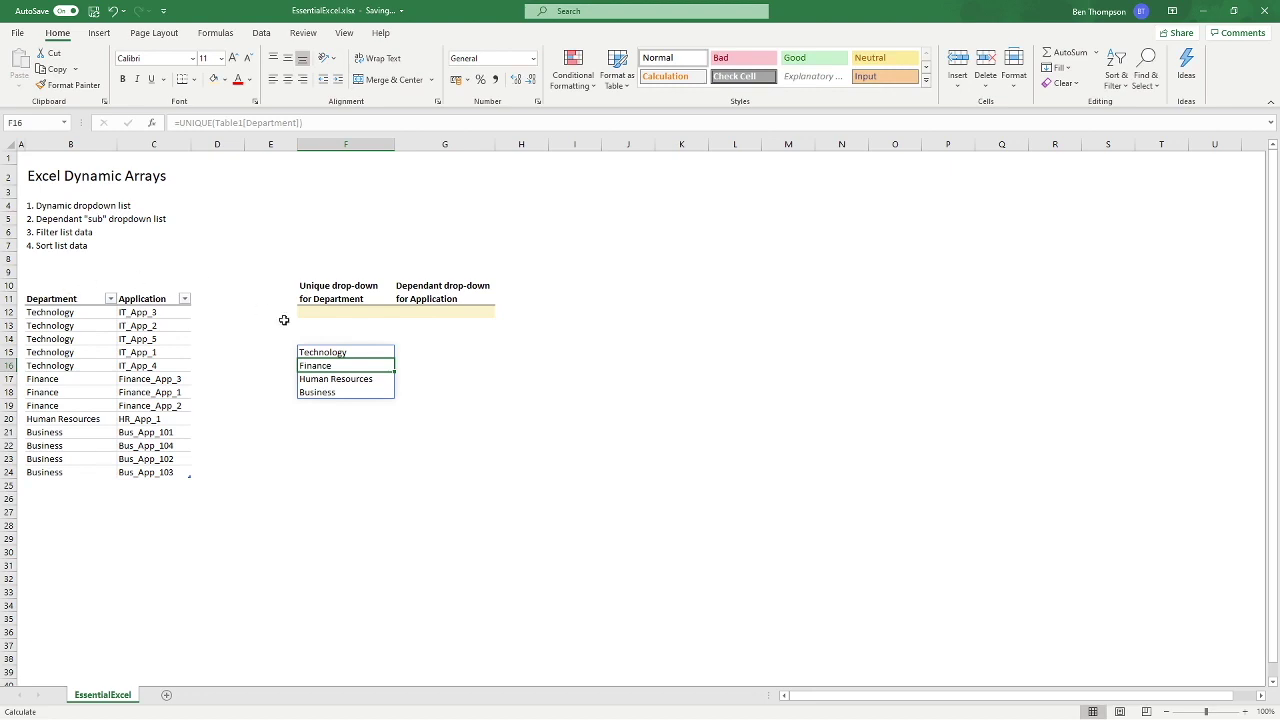
pyautogui.click(362, 352)
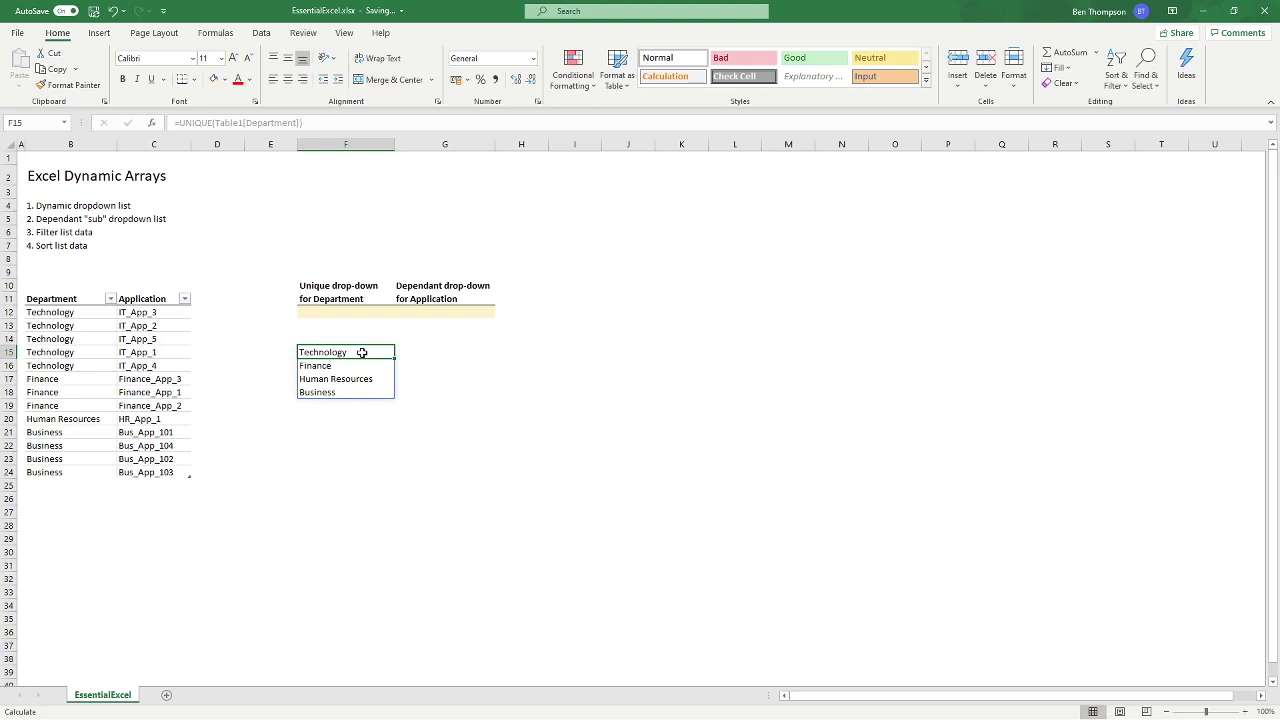
# - Add a test department named Catering in cell B25, directly below the table's last row
pyautogui.click(57, 486)
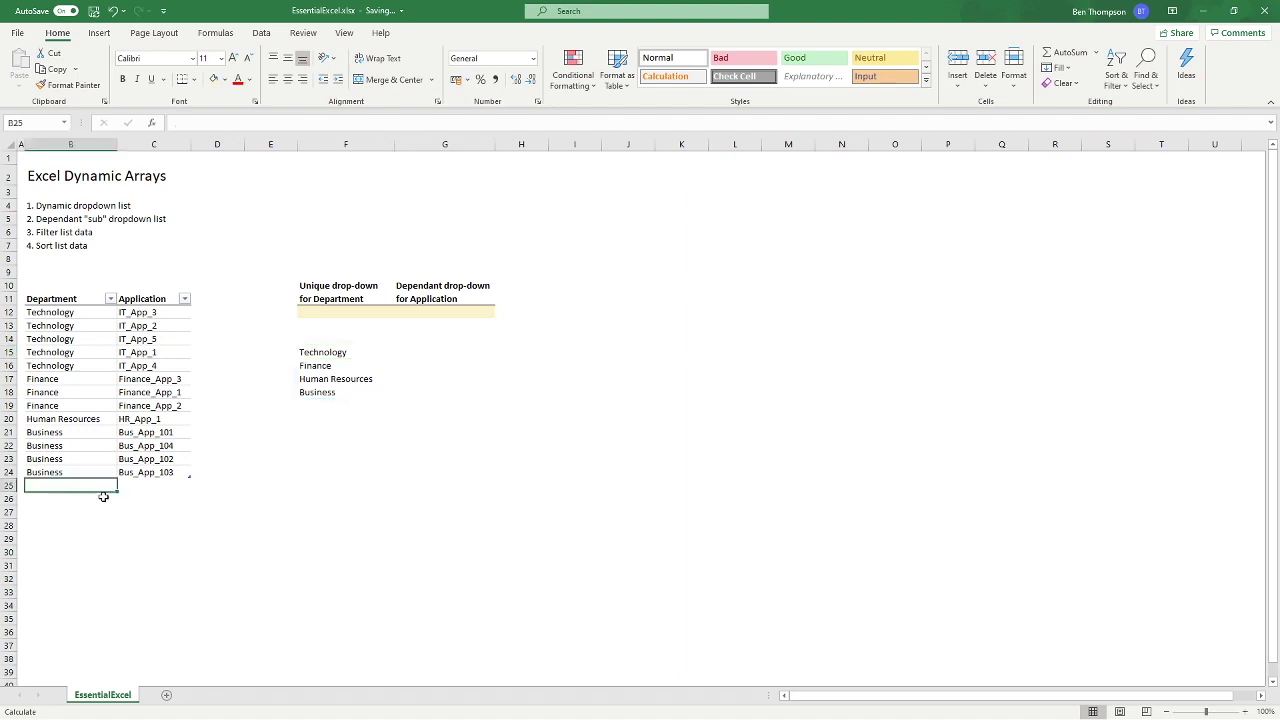
pyautogui.write('Catering')
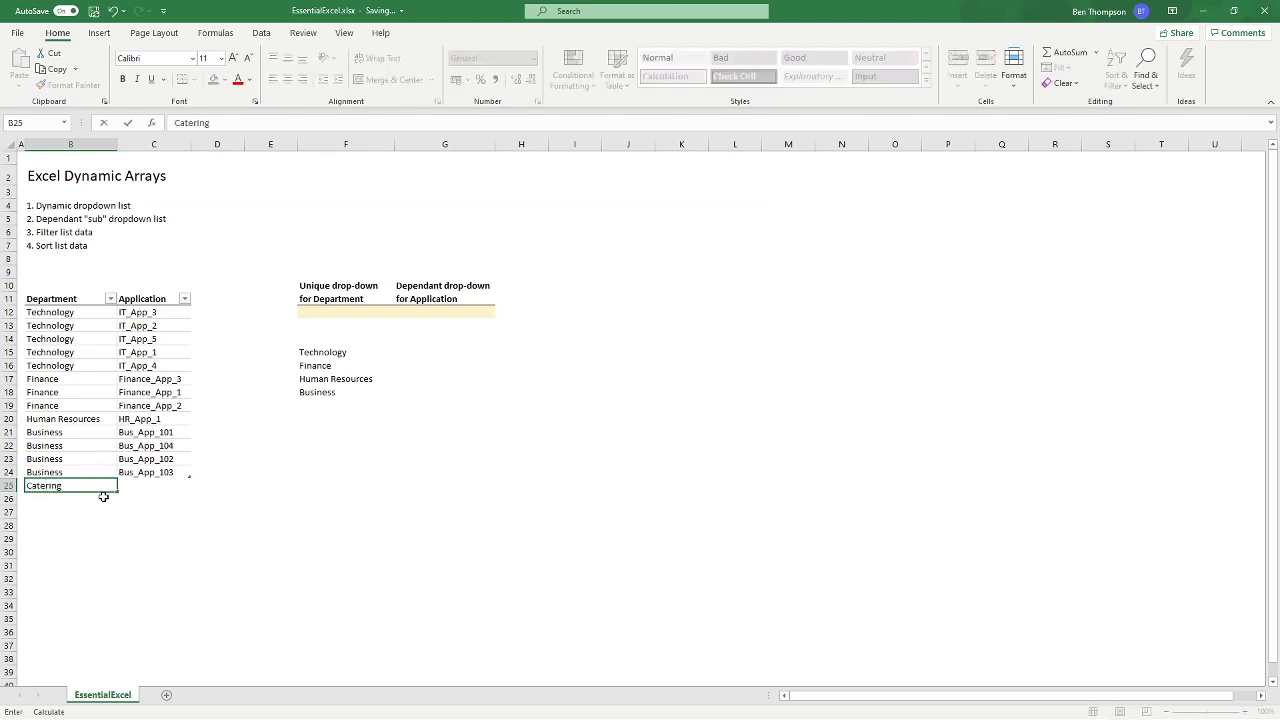
pyautogui.press('Tab')
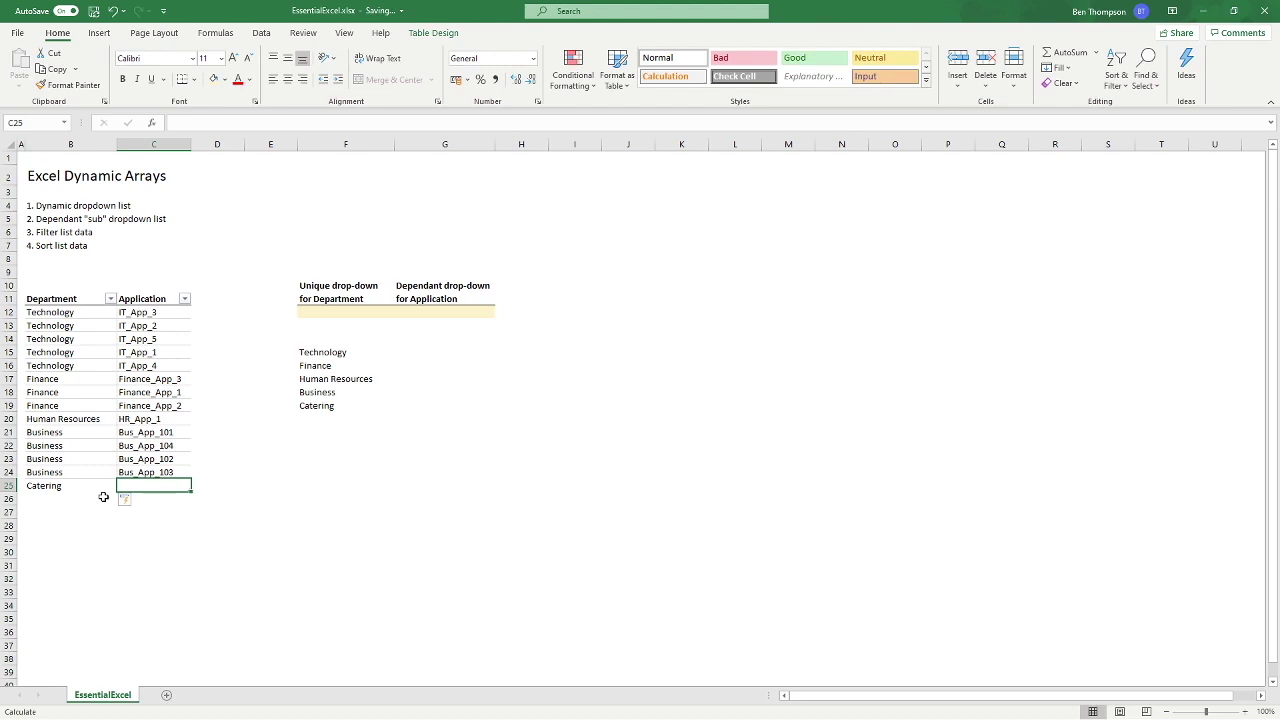
# - Clear the Catering entry from B25 and delete its table row
pyautogui.press('Left')
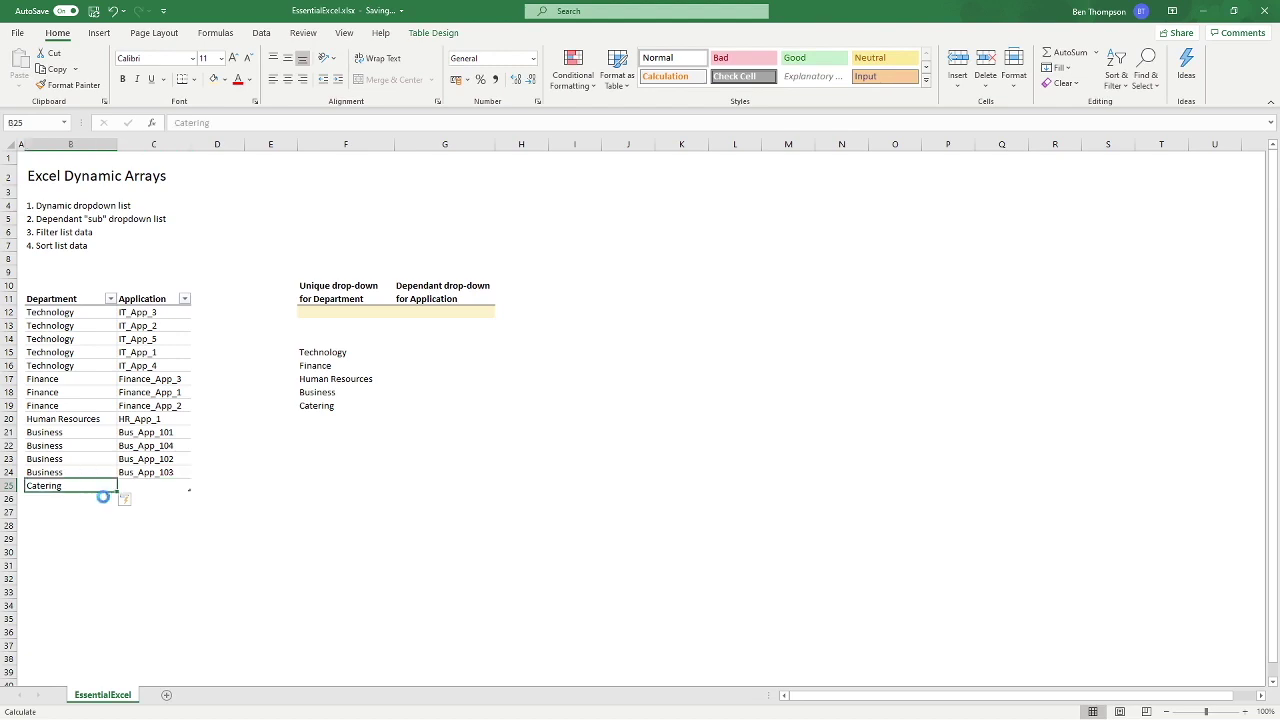
pyautogui.press('Delete')
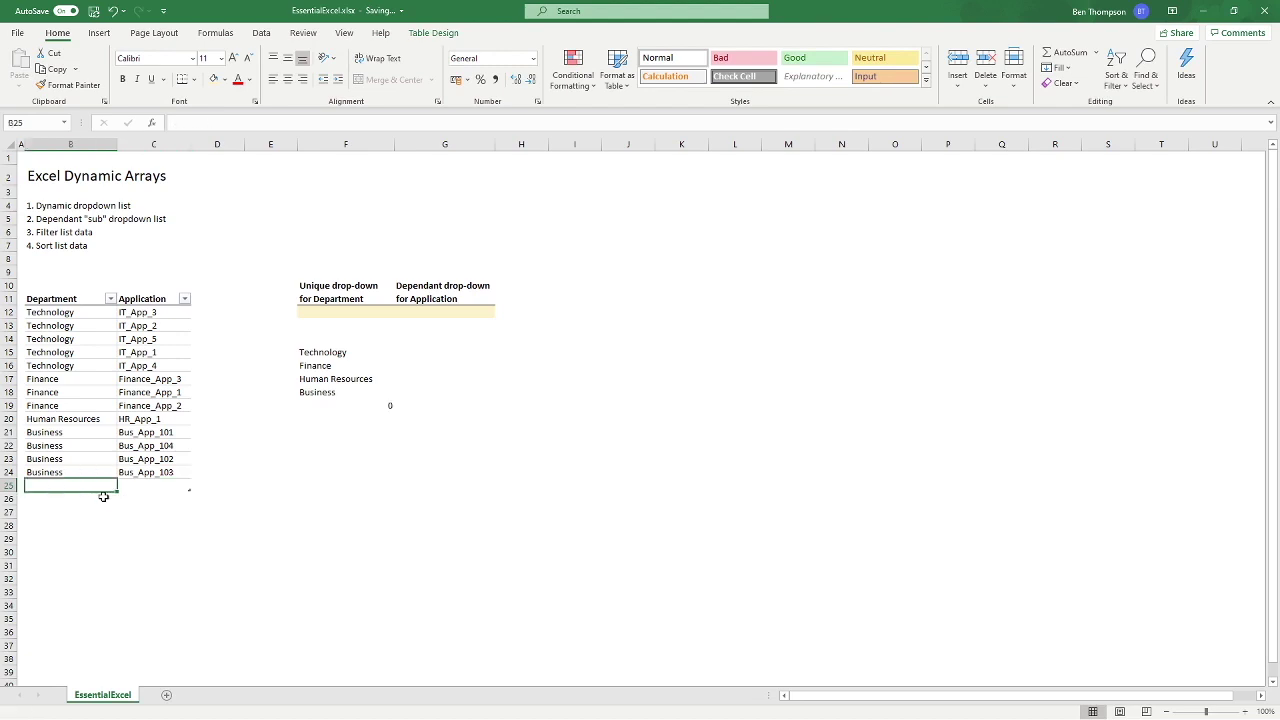
pyautogui.rightClick(106, 486)
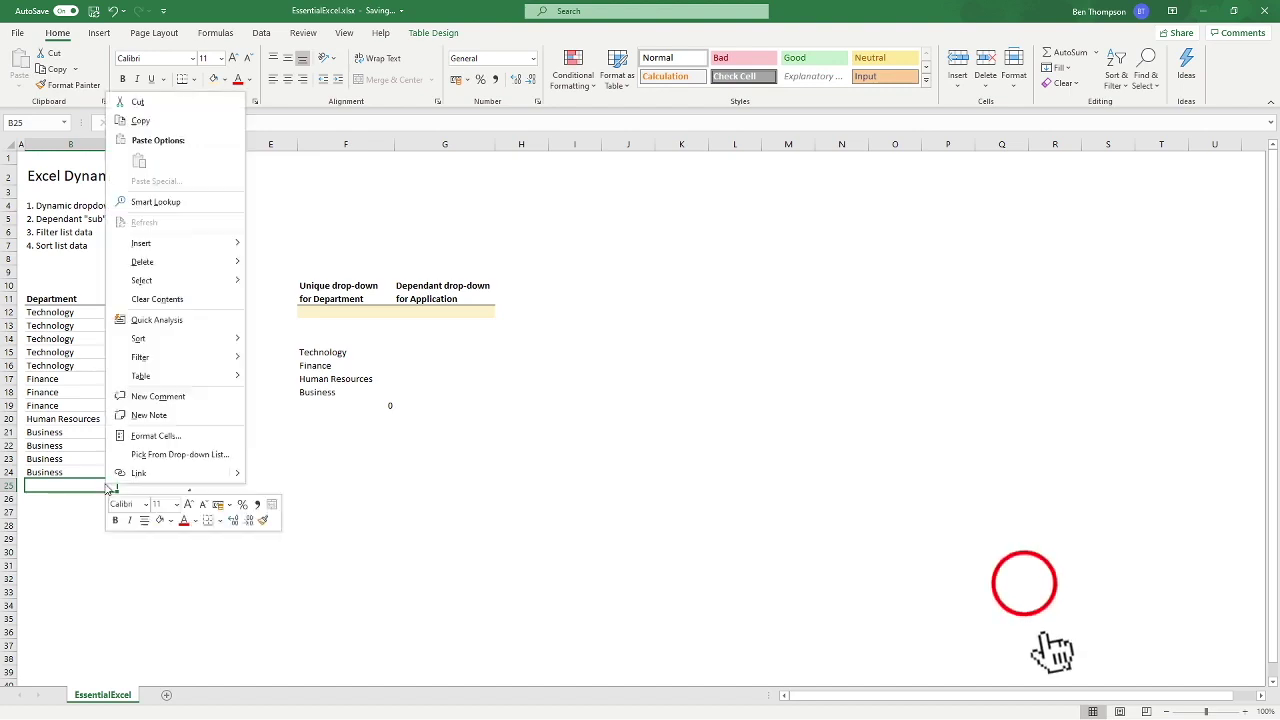
pyautogui.moveTo(200, 262)
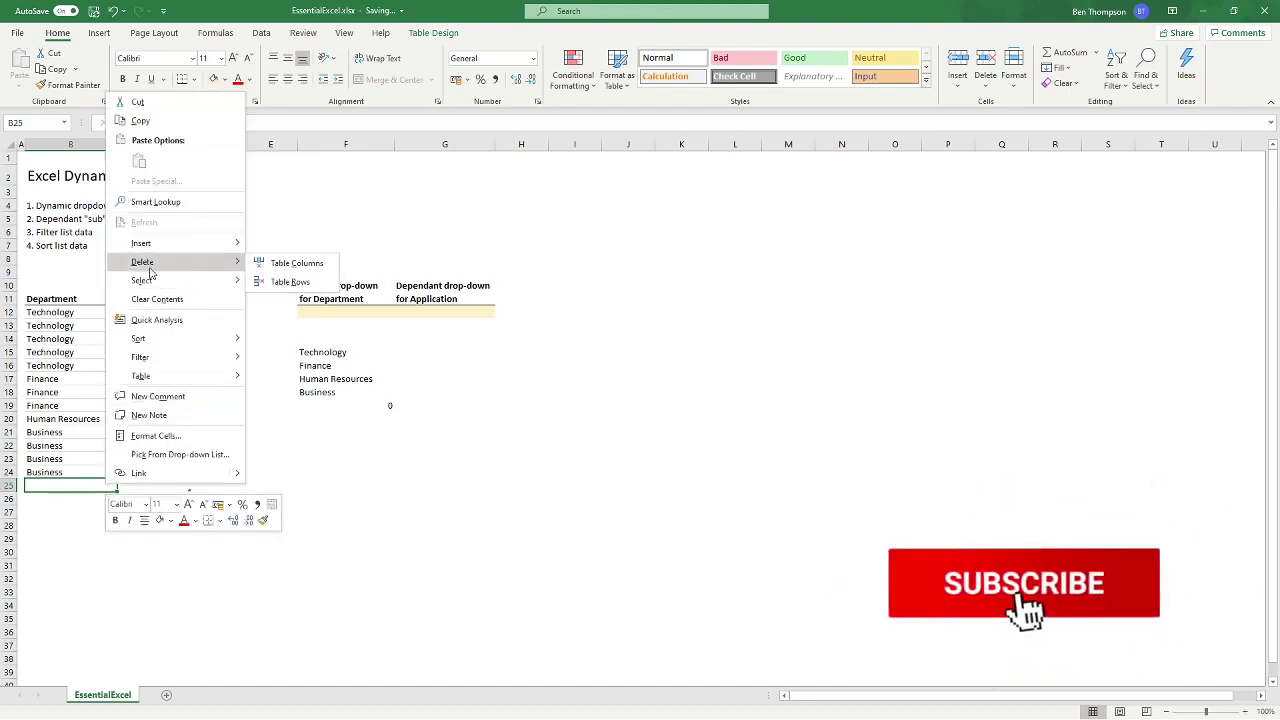
pyautogui.click(303, 281)
pyautogui.click(343, 483)
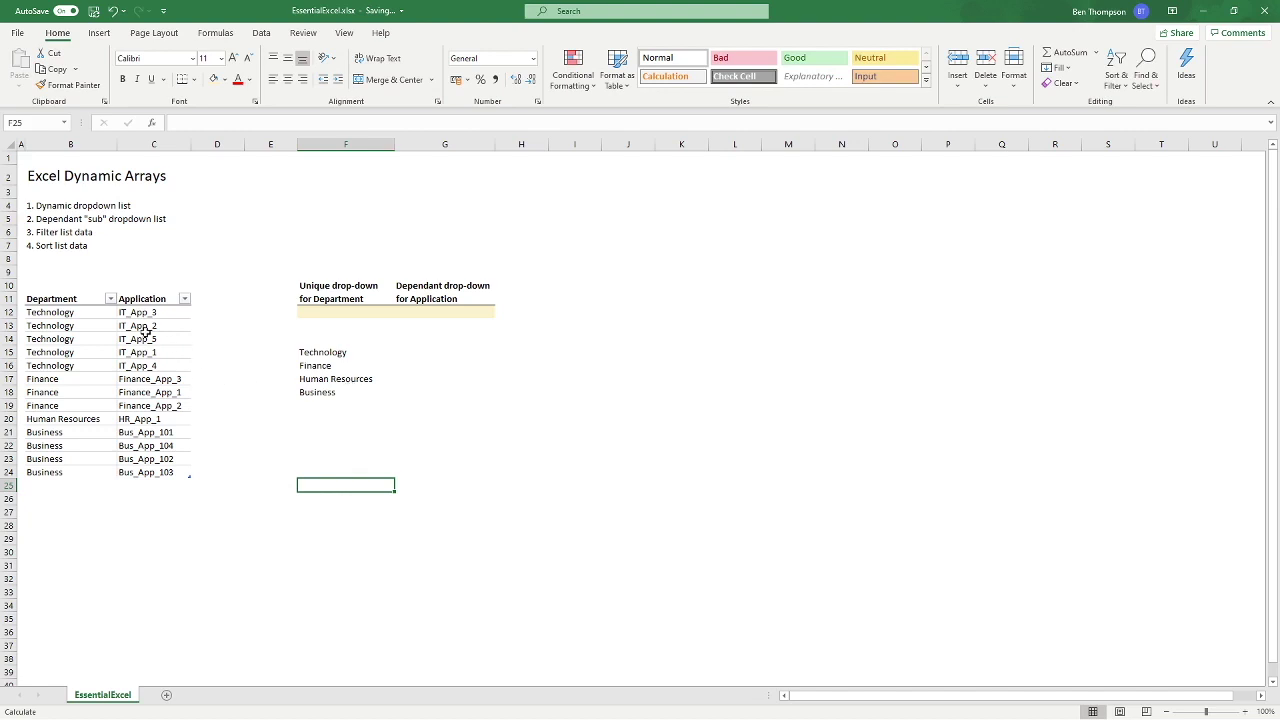
# - Start a data validation rule on cell F12 that allows a List
pyautogui.click(355, 355)
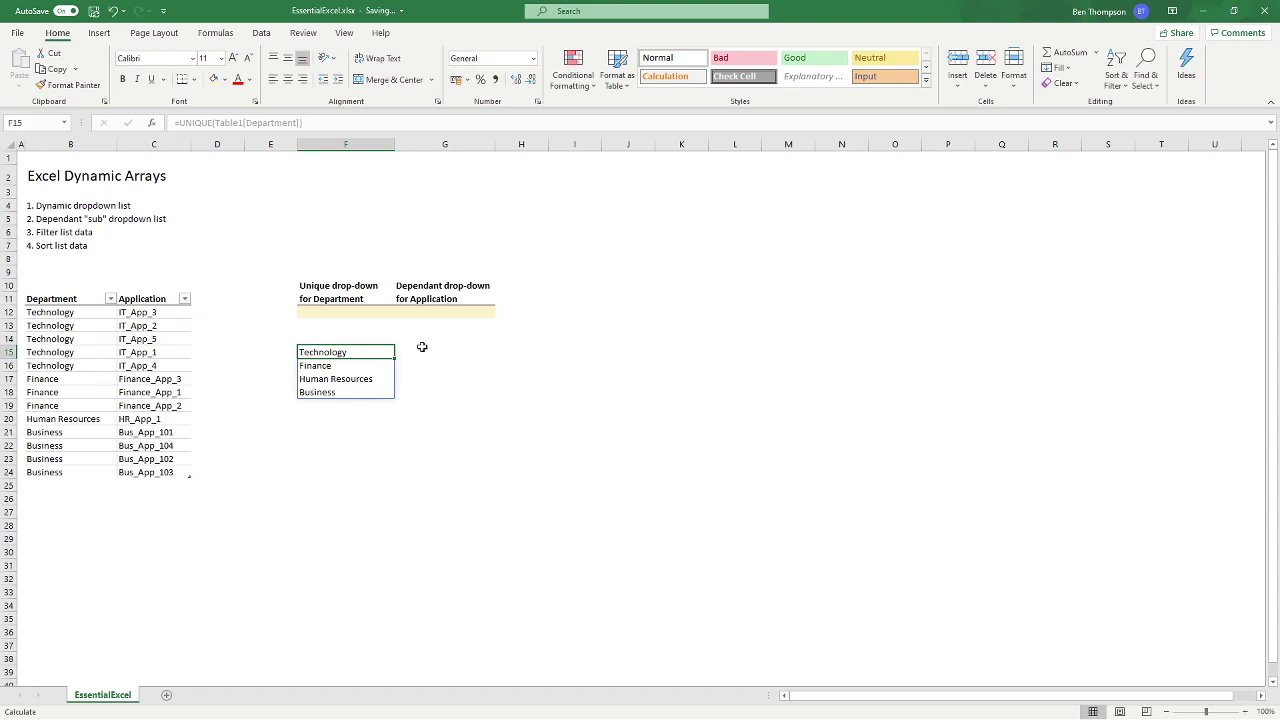
pyautogui.click(339, 314)
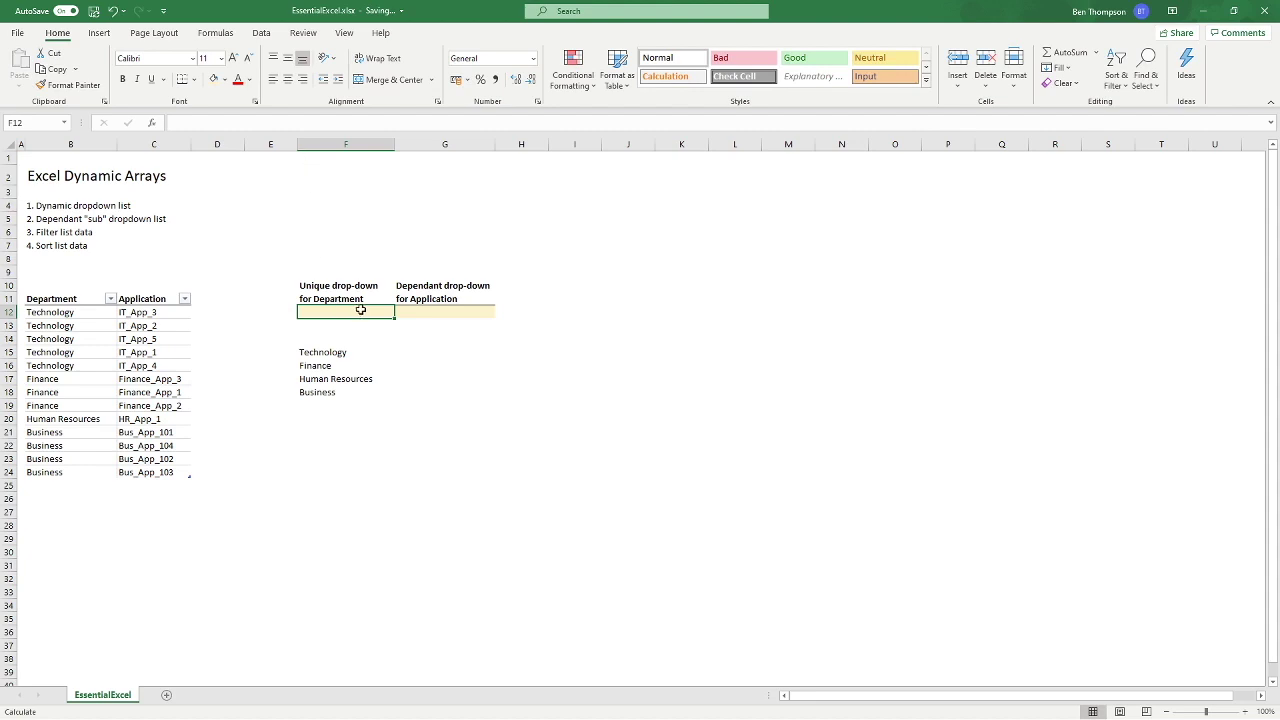
pyautogui.click(262, 34)
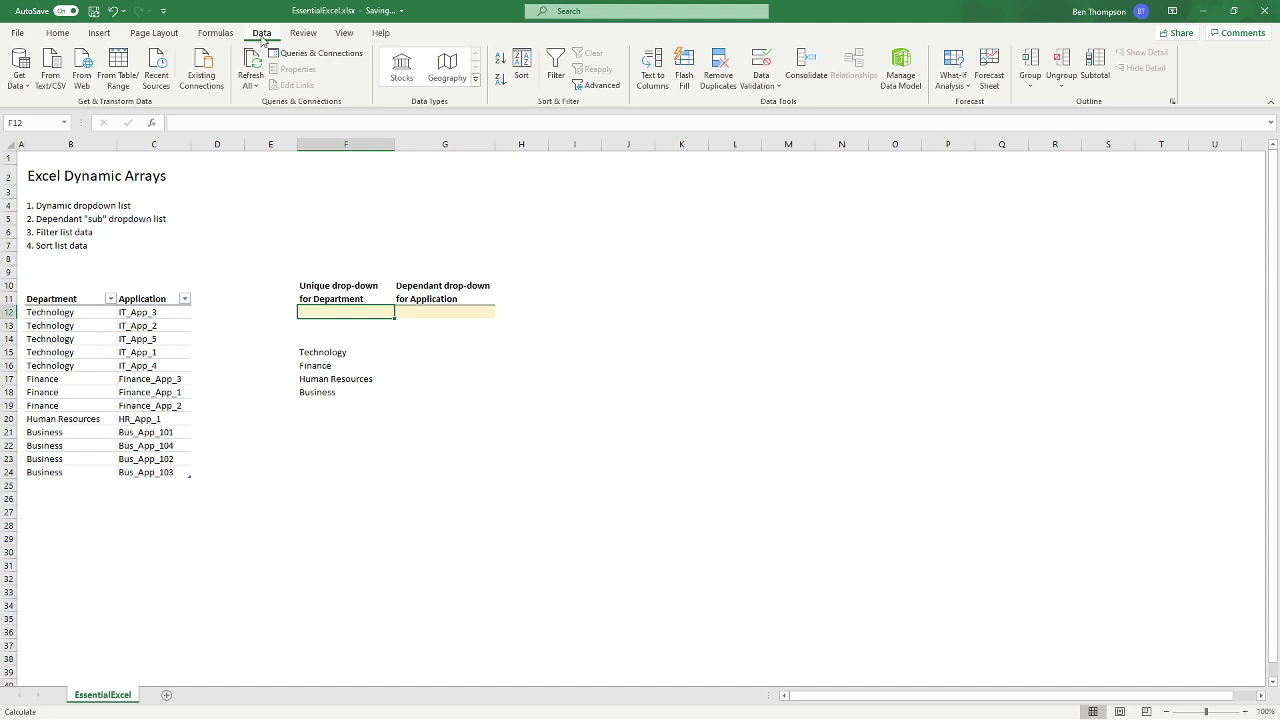
pyautogui.click(761, 78)
pyautogui.click(782, 105)
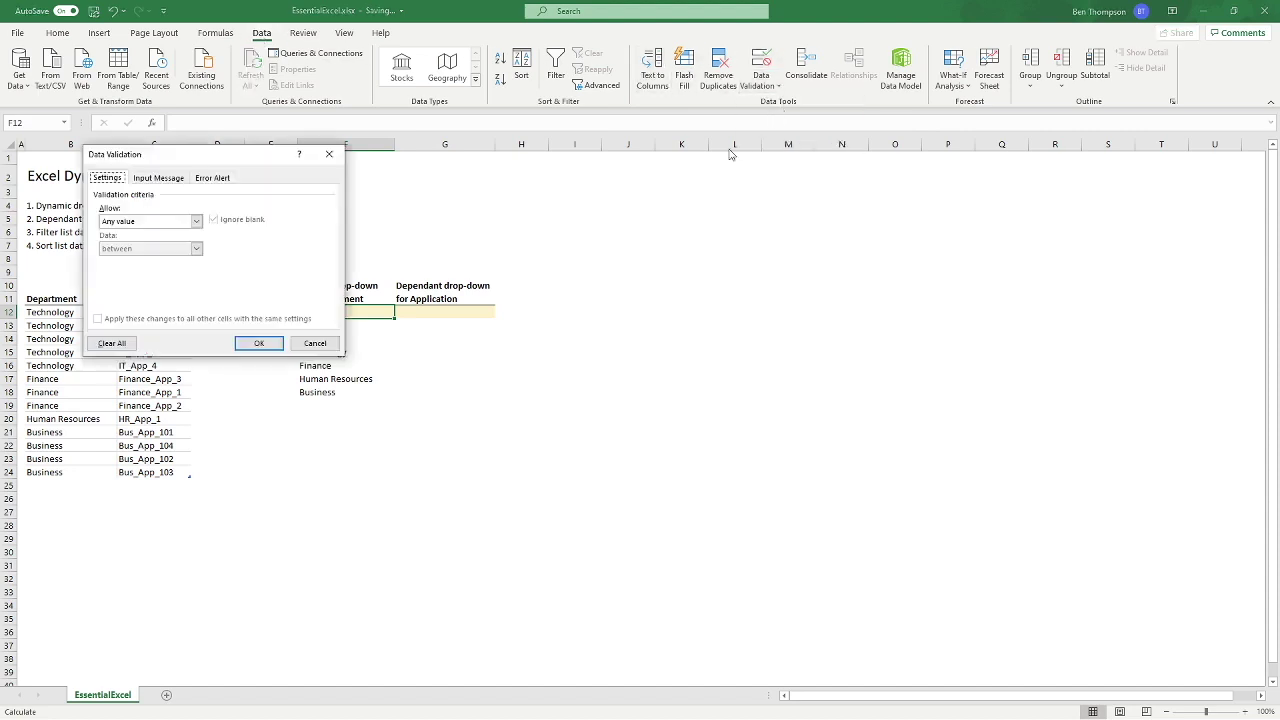
pyautogui.click(145, 221)
pyautogui.click(129, 261)
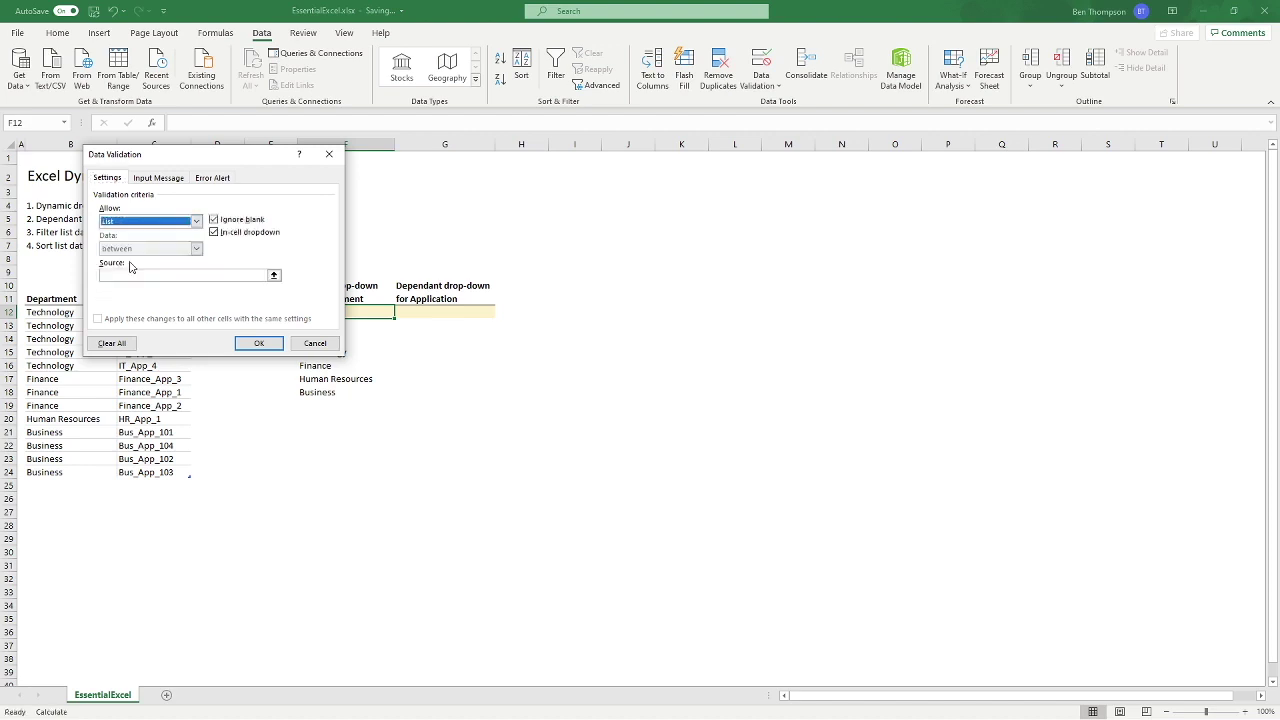
# - Set the validation source to the spilled range =$F$15#, apply the rule, and check the choices in F12's drop-down
pyautogui.moveTo(192, 162); pyautogui.dragTo(733, 149)
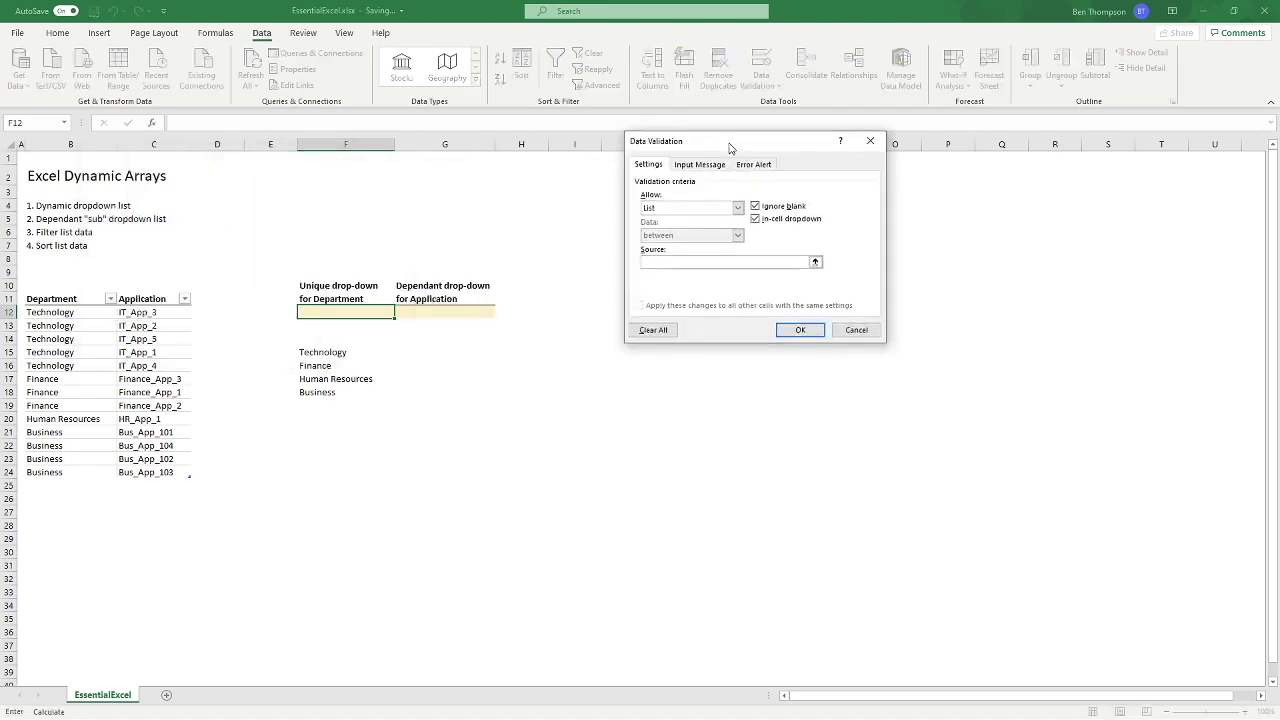
pyautogui.click(332, 352)
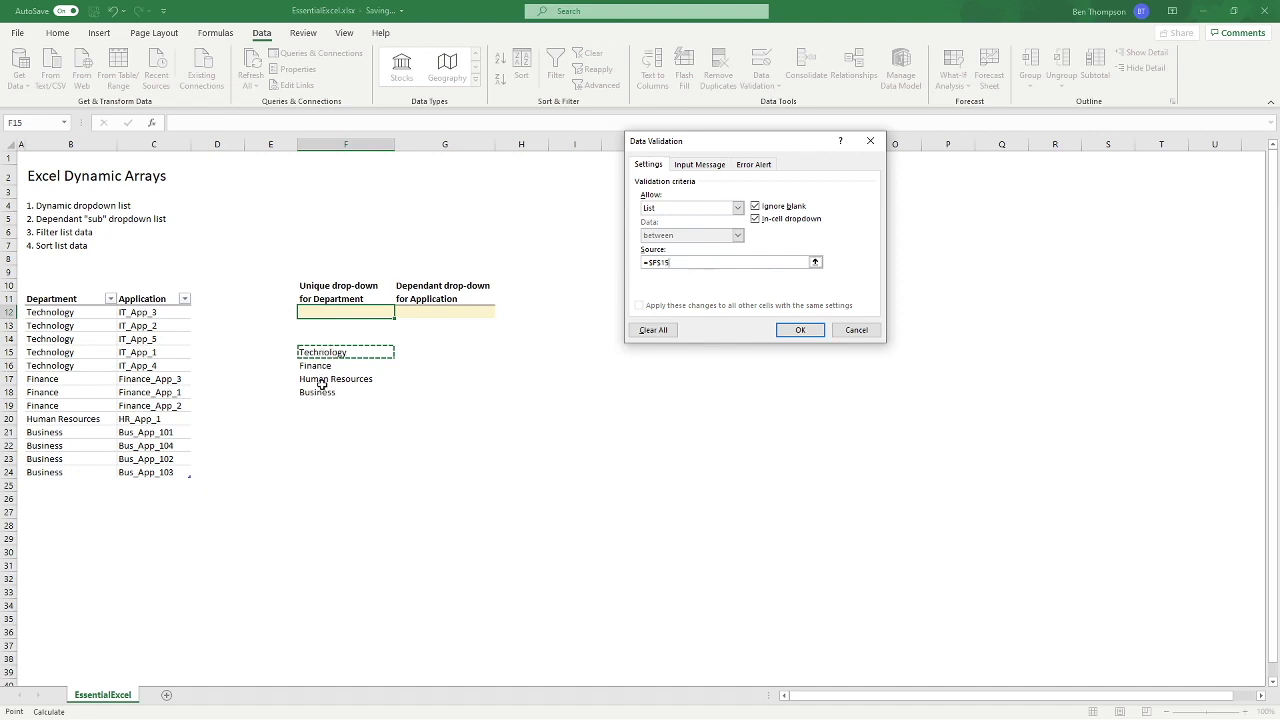
pyautogui.write('#')
pyautogui.click(800, 331)
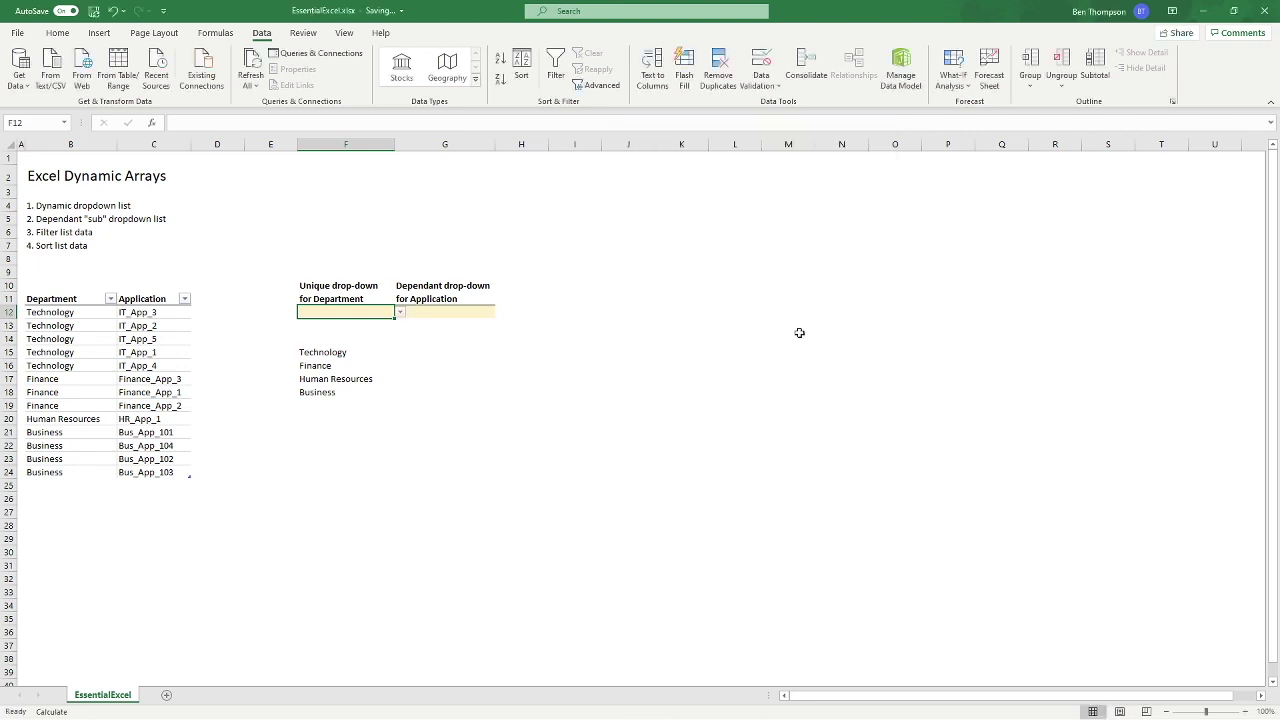
pyautogui.click(401, 314)
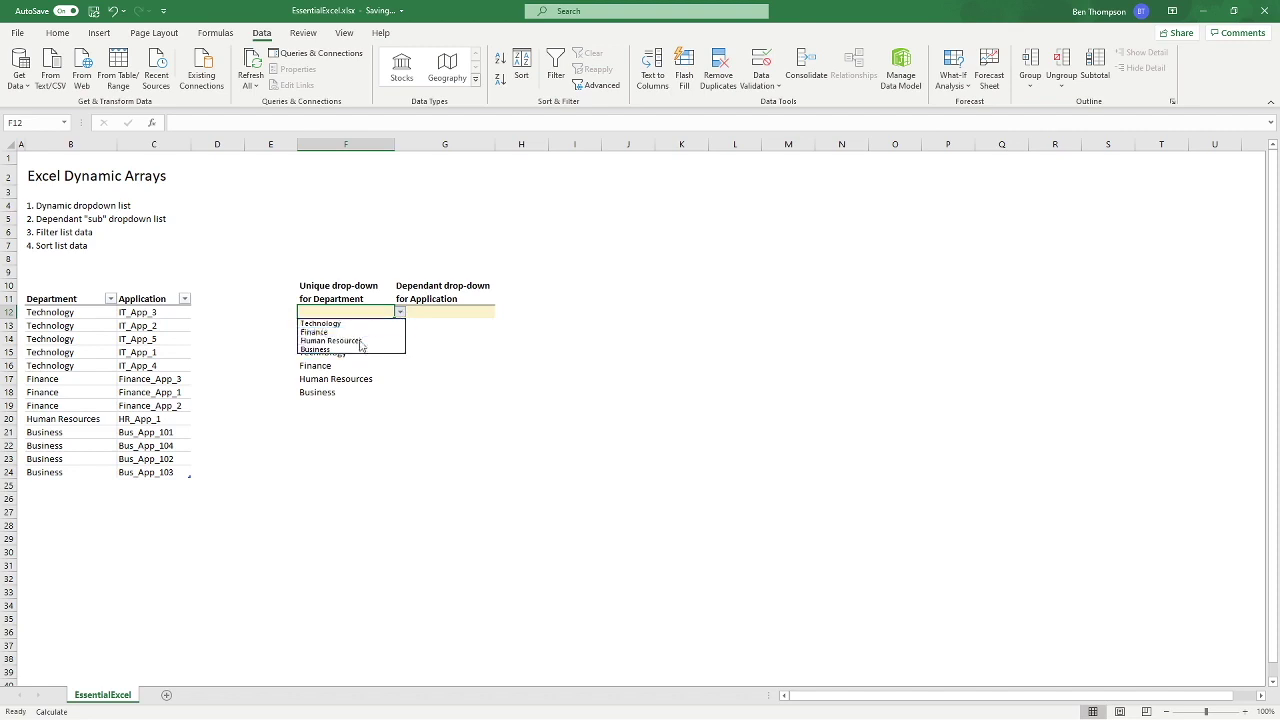
pyautogui.press('Escape')
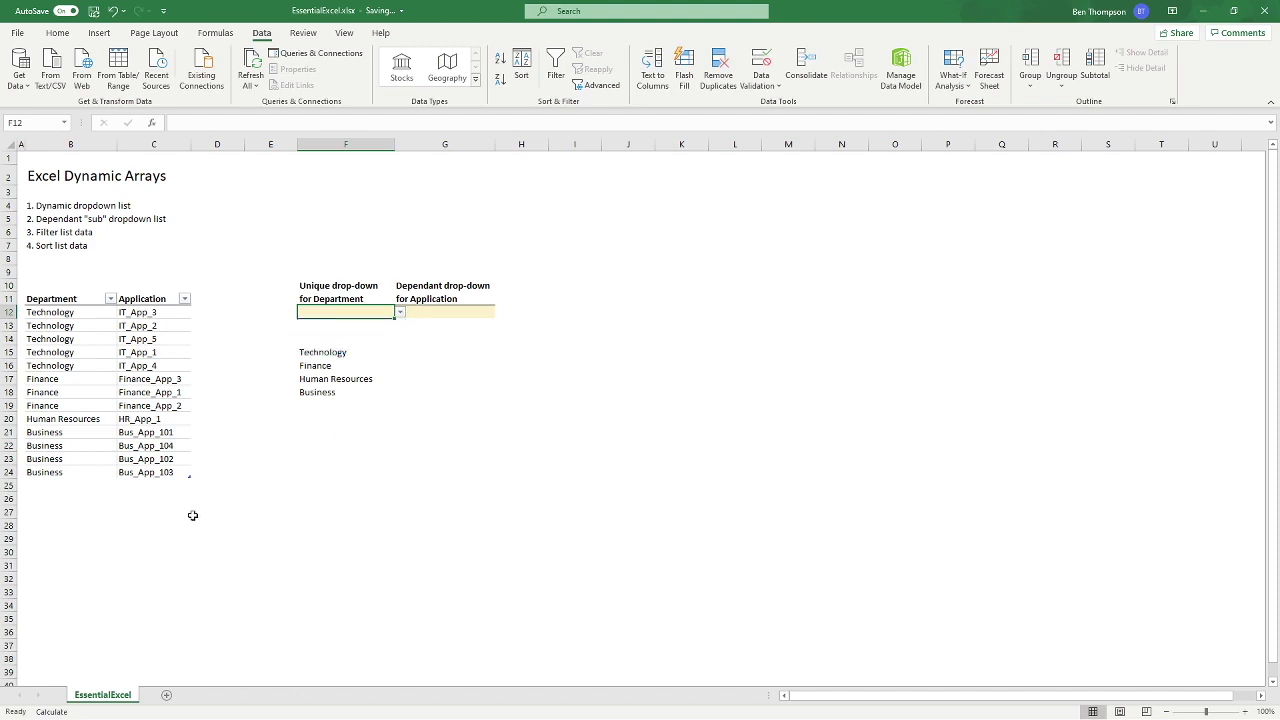
# - Add a table row directly below the last one with department Catering and application Catering_App_1
pyautogui.click(63, 481)
pyautogui.write('Catering')
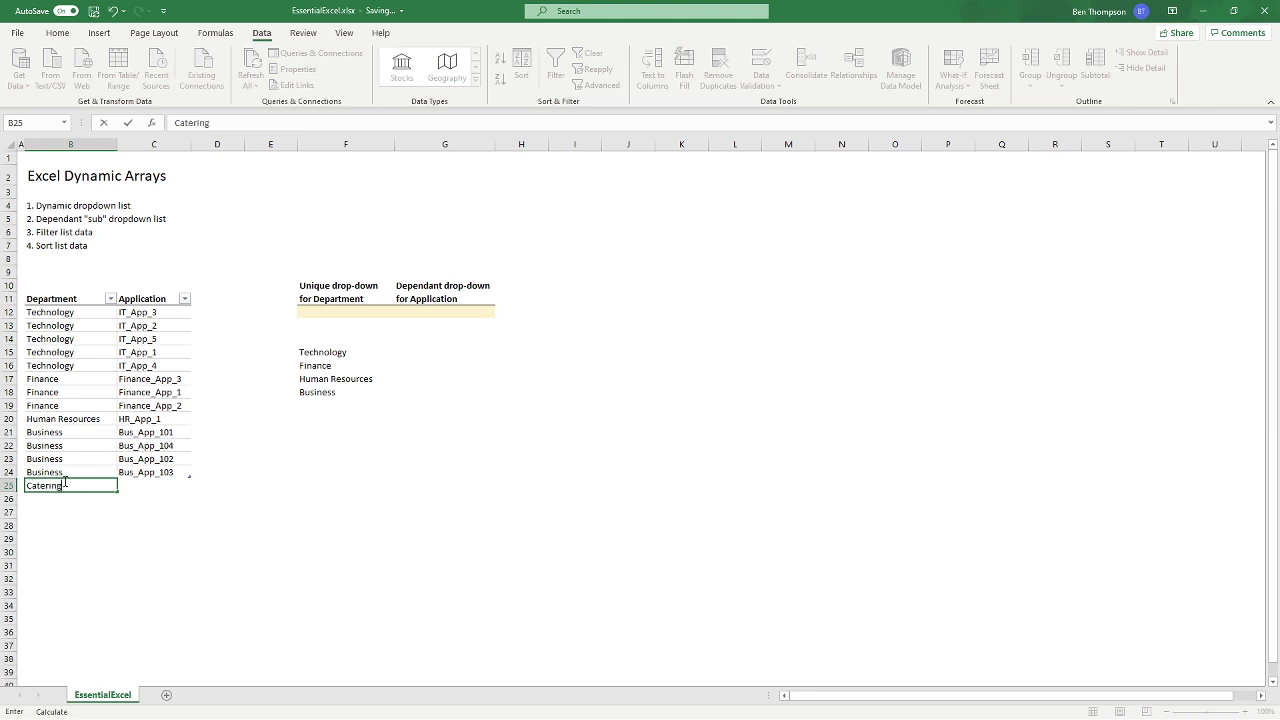
pyautogui.press('Tab')
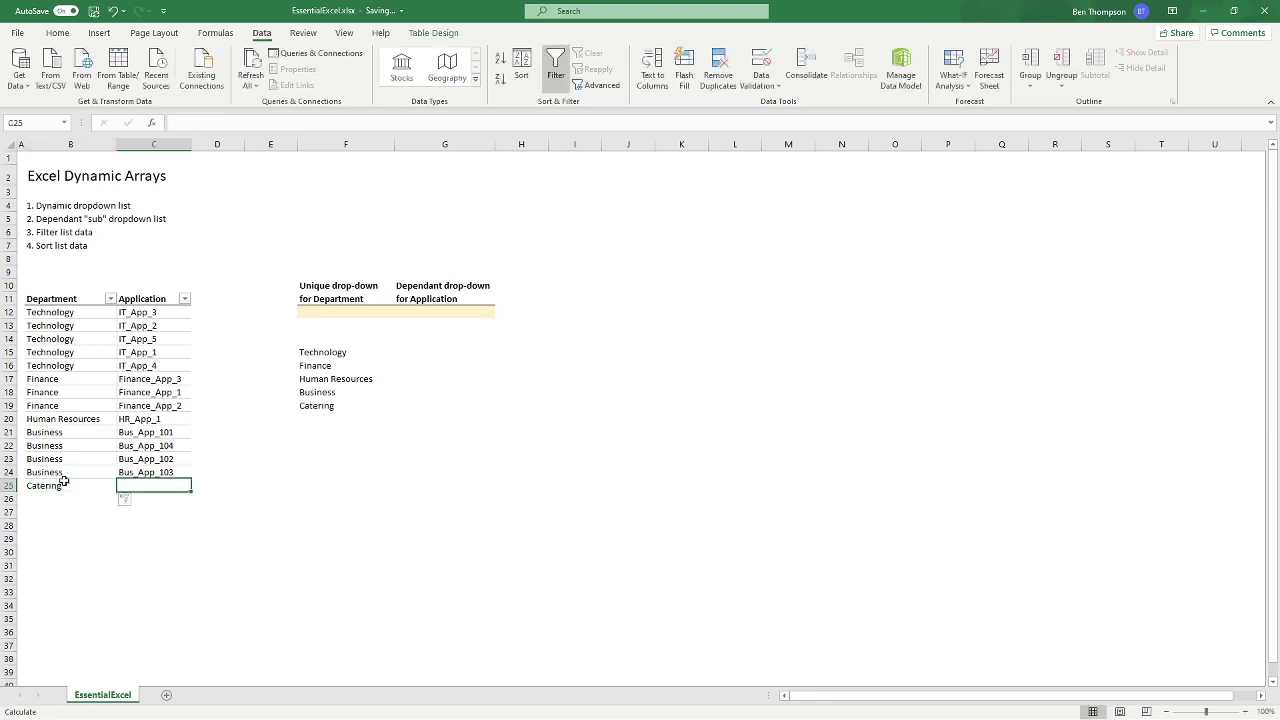
pyautogui.write('Cat')
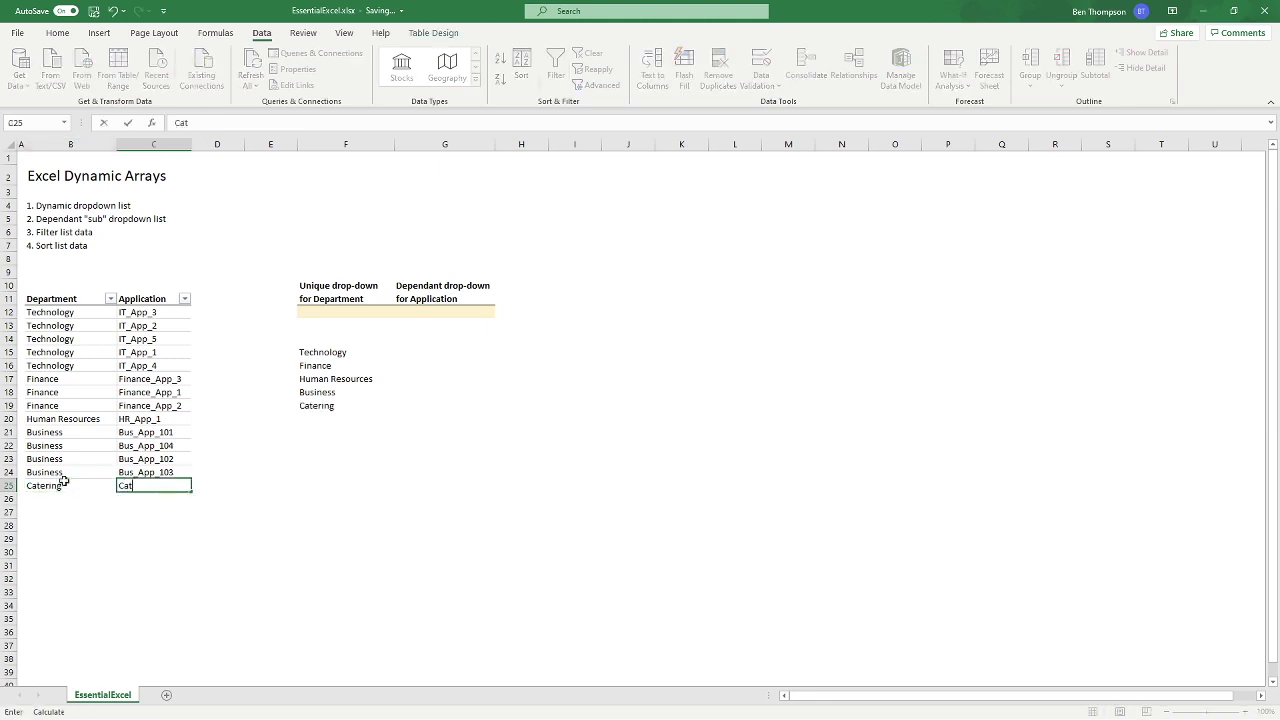
pyautogui.write('ering_App_1')
pyautogui.press('Return')
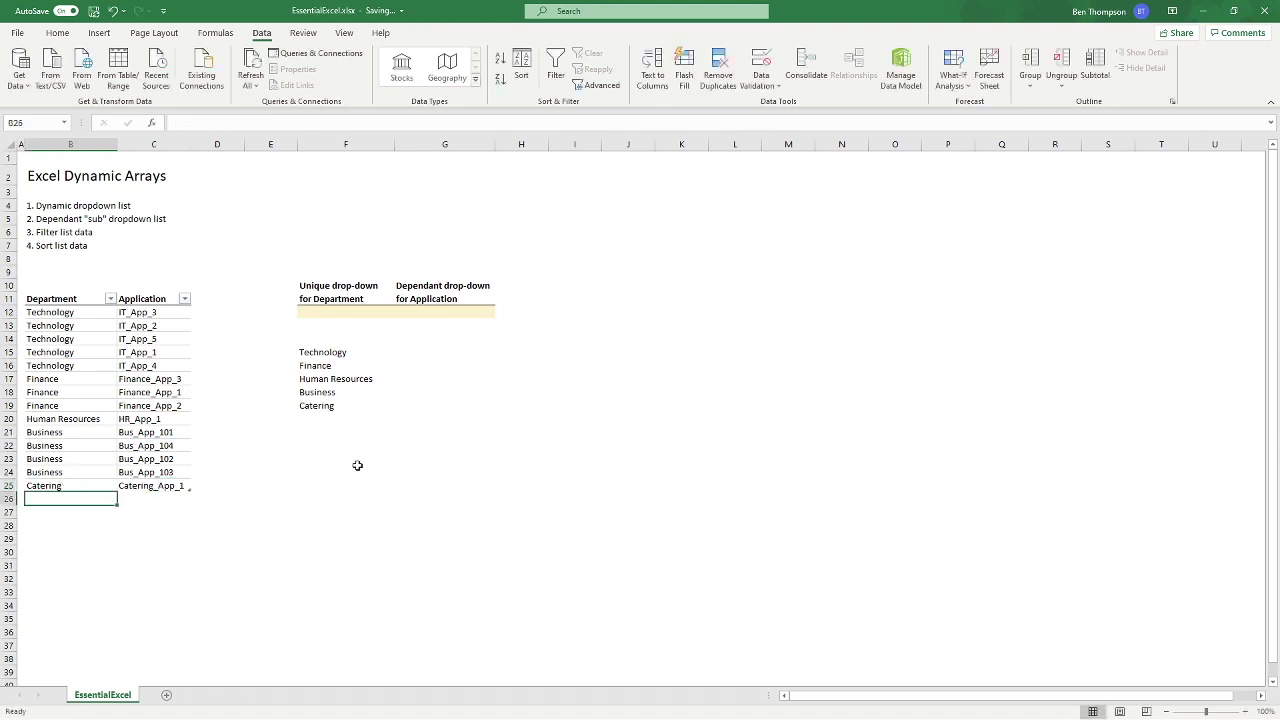
# - Check the choices offered by the Department drop-down in F12, leaving the cell empty
pyautogui.click(364, 311)
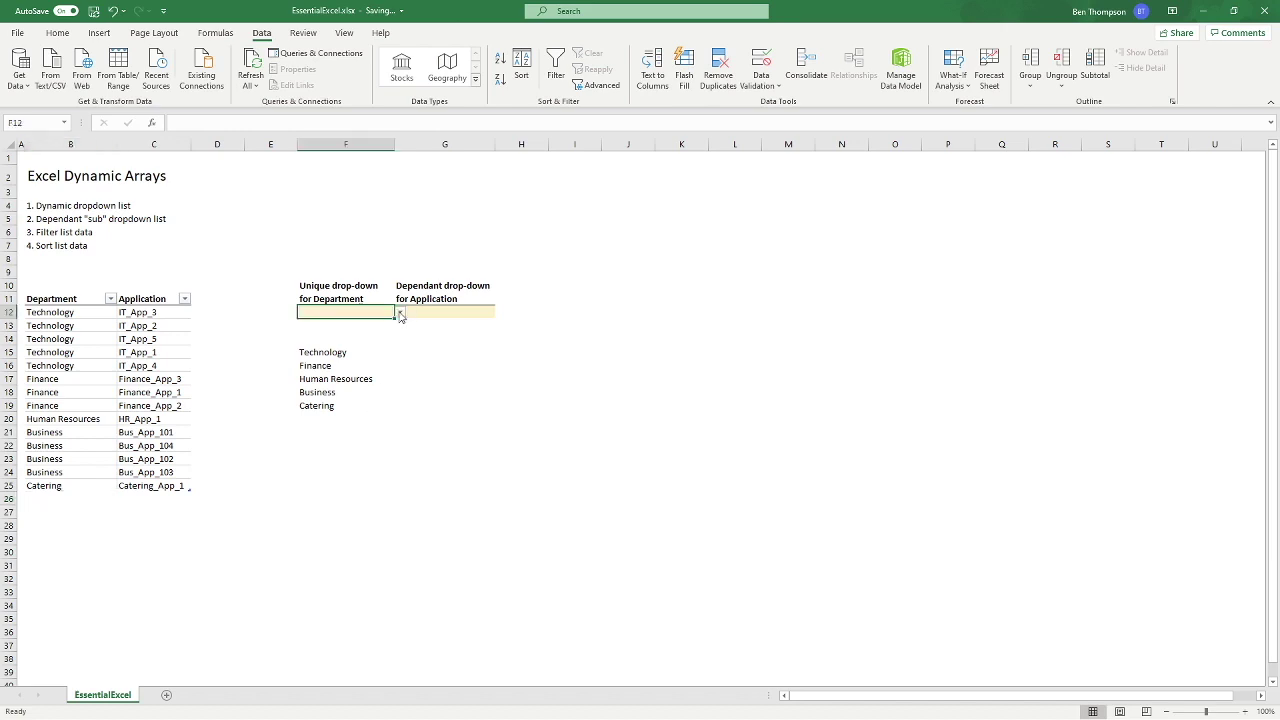
pyautogui.click(400, 313)
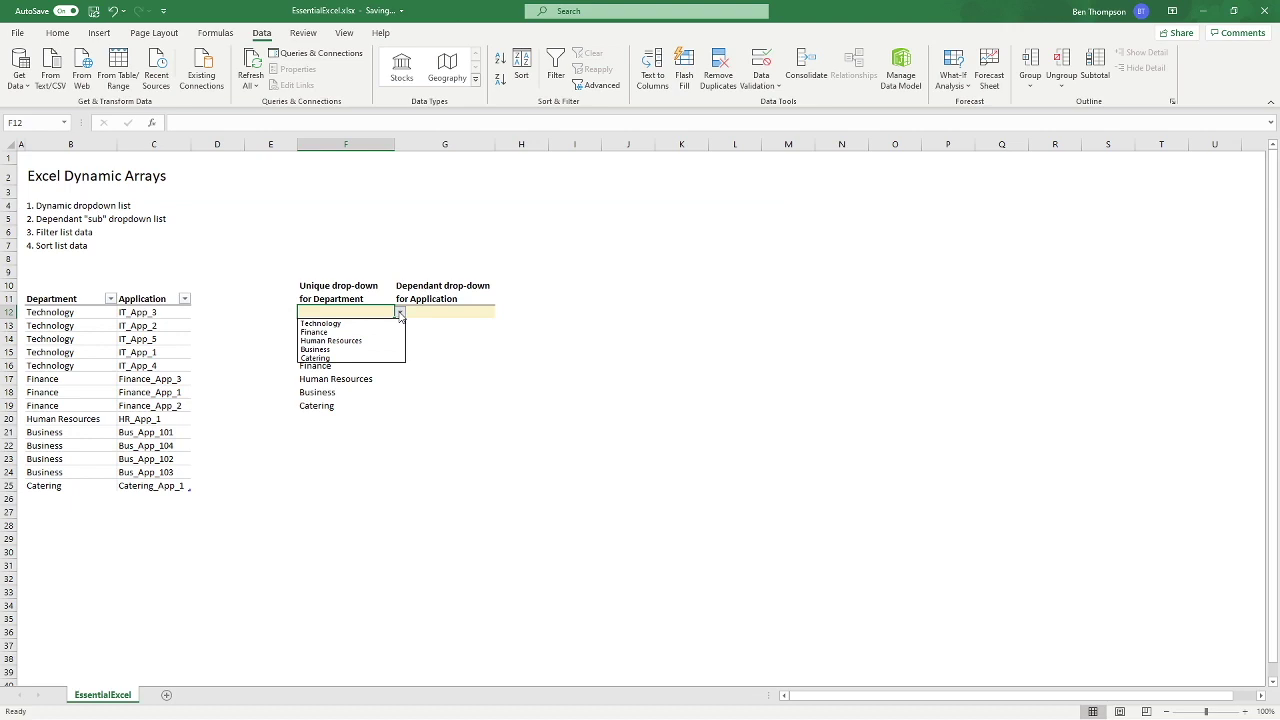
pyautogui.press('Escape')
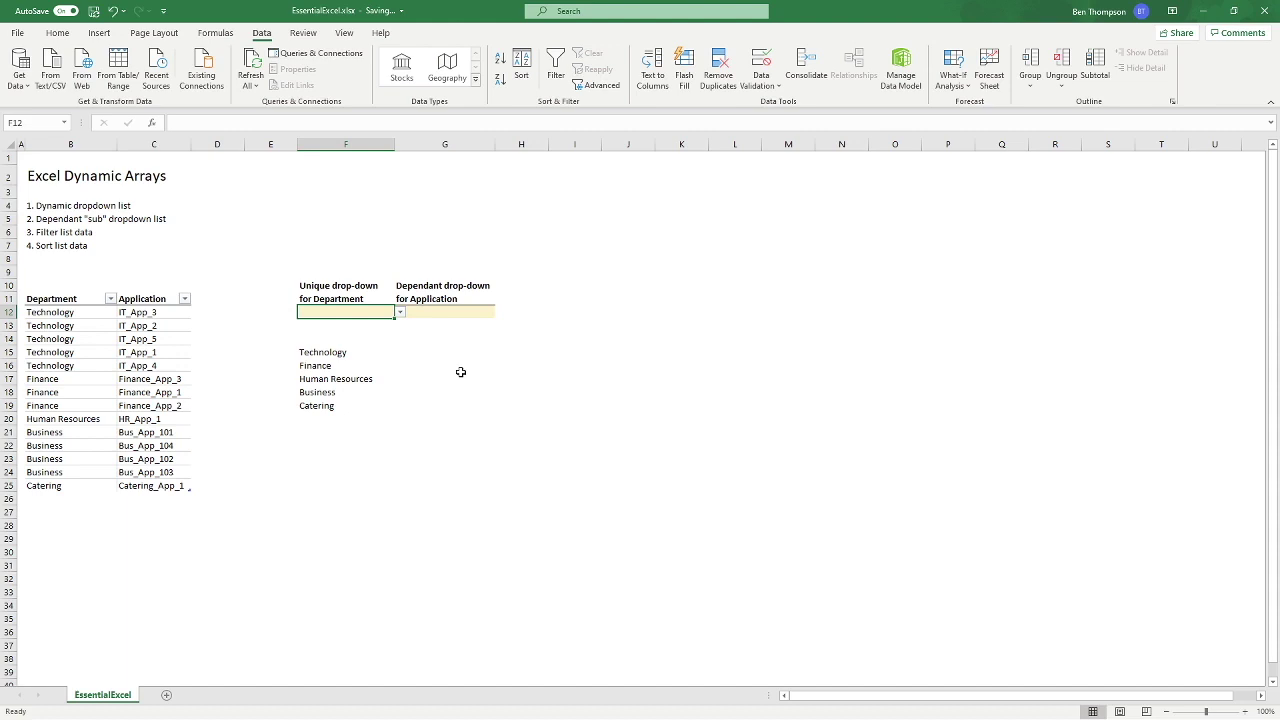
# - Choose Finance from the Department drop-down in F12
pyautogui.click(452, 351)
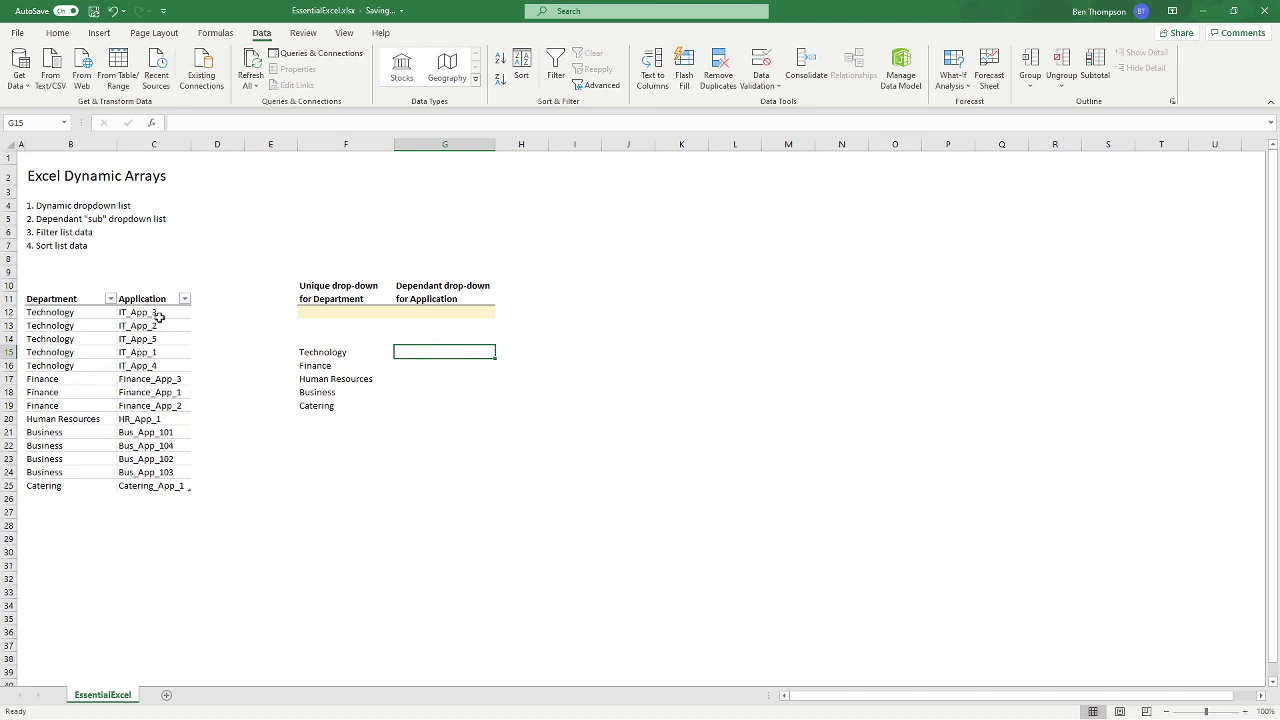
pyautogui.click(340, 312)
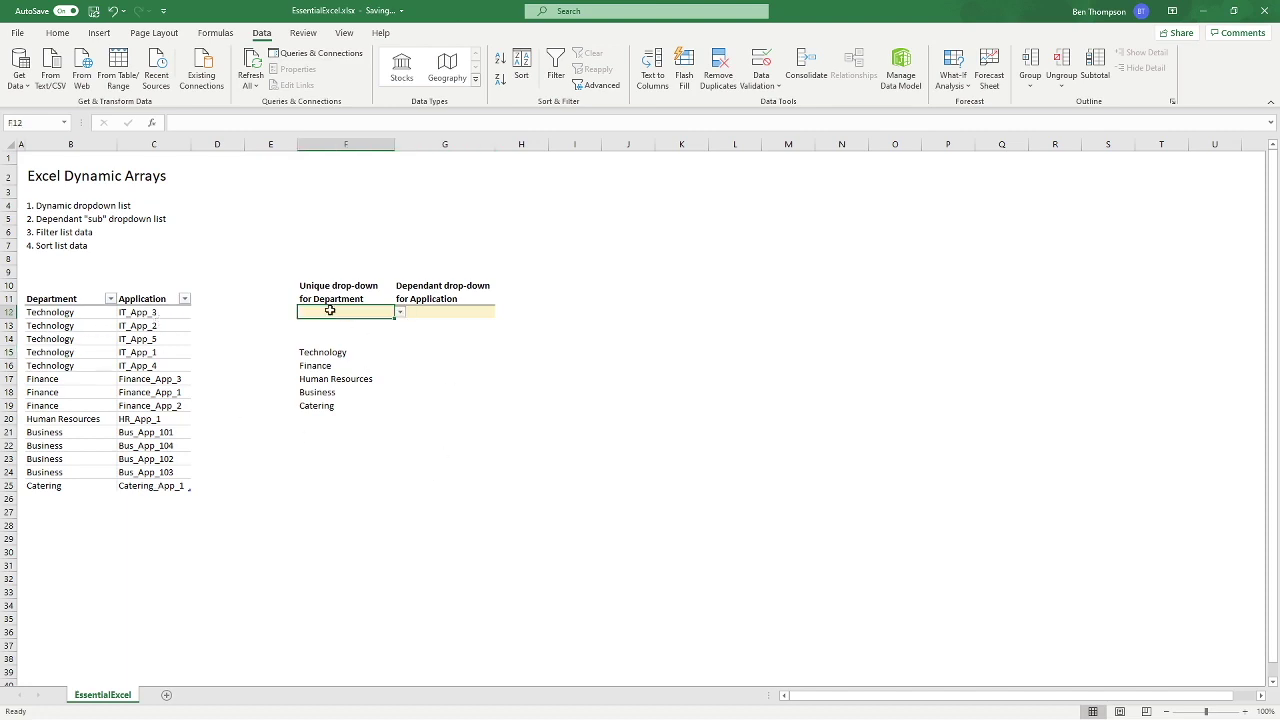
pyautogui.click(400, 312)
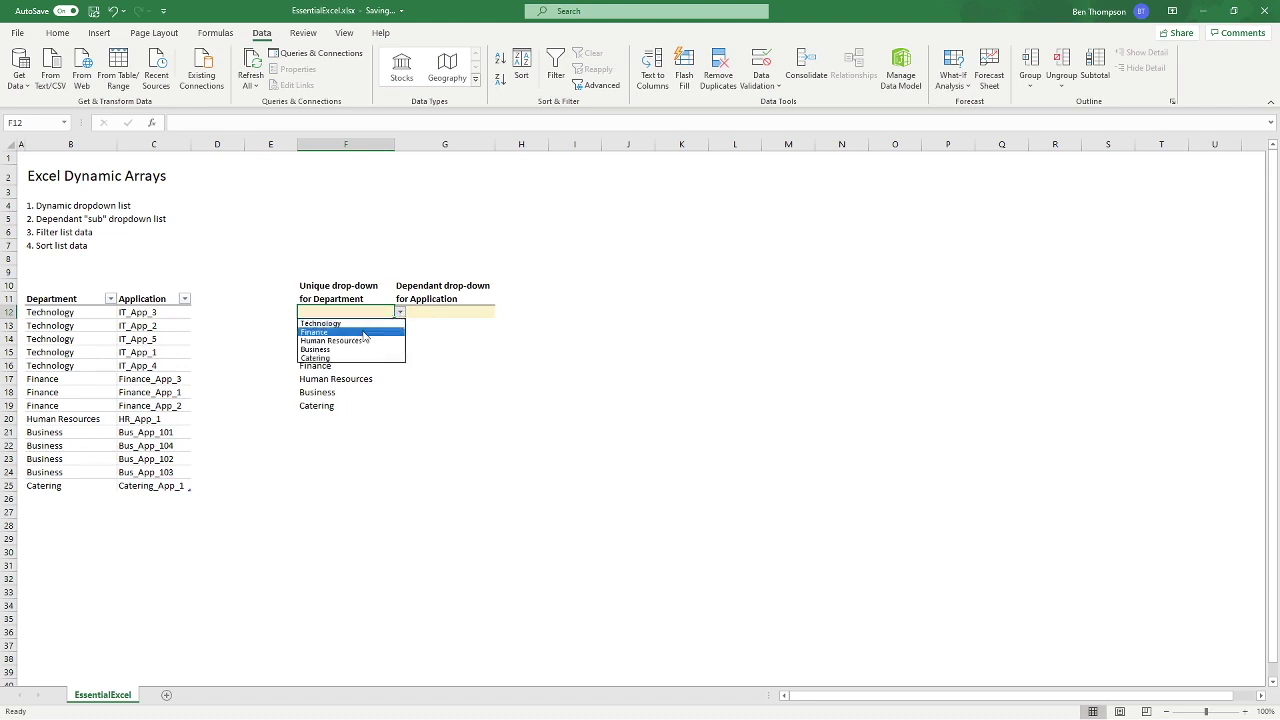
pyautogui.click(364, 334)
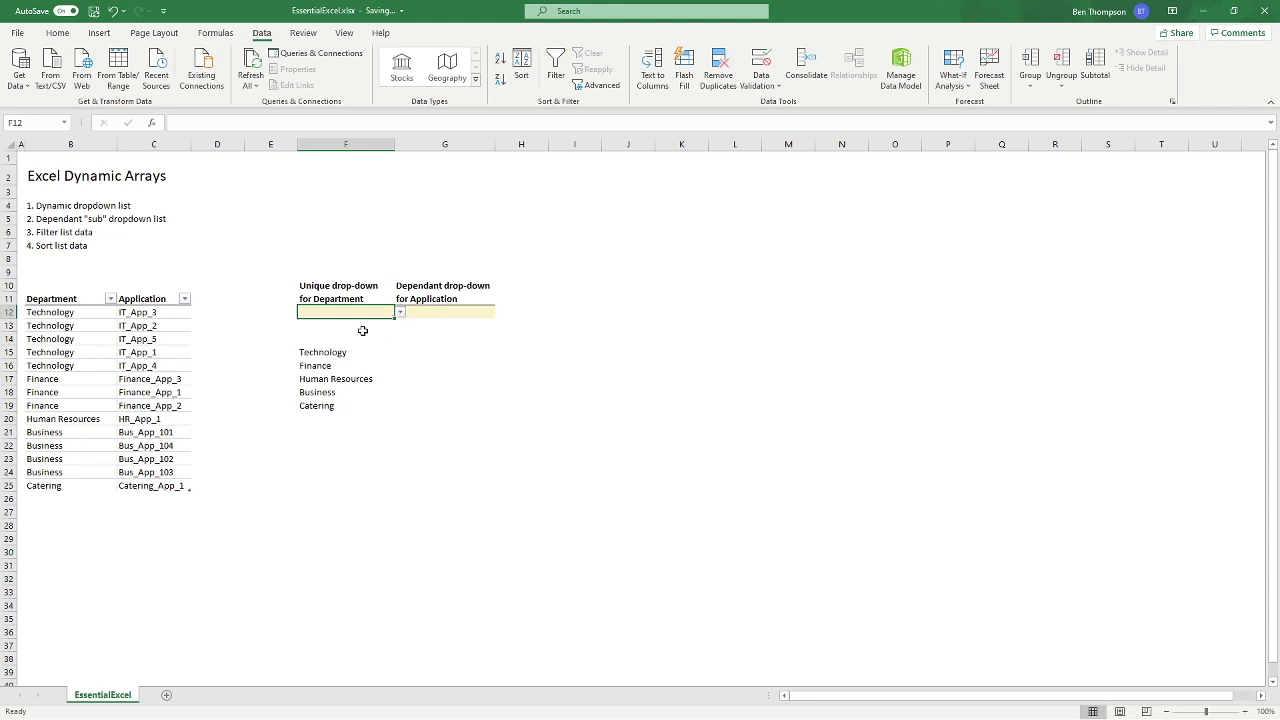
# - Enter =FILTER(Table1[Application],Table1[Department]=F12) in G15 to list the selected department's applications
pyautogui.click(460, 353)
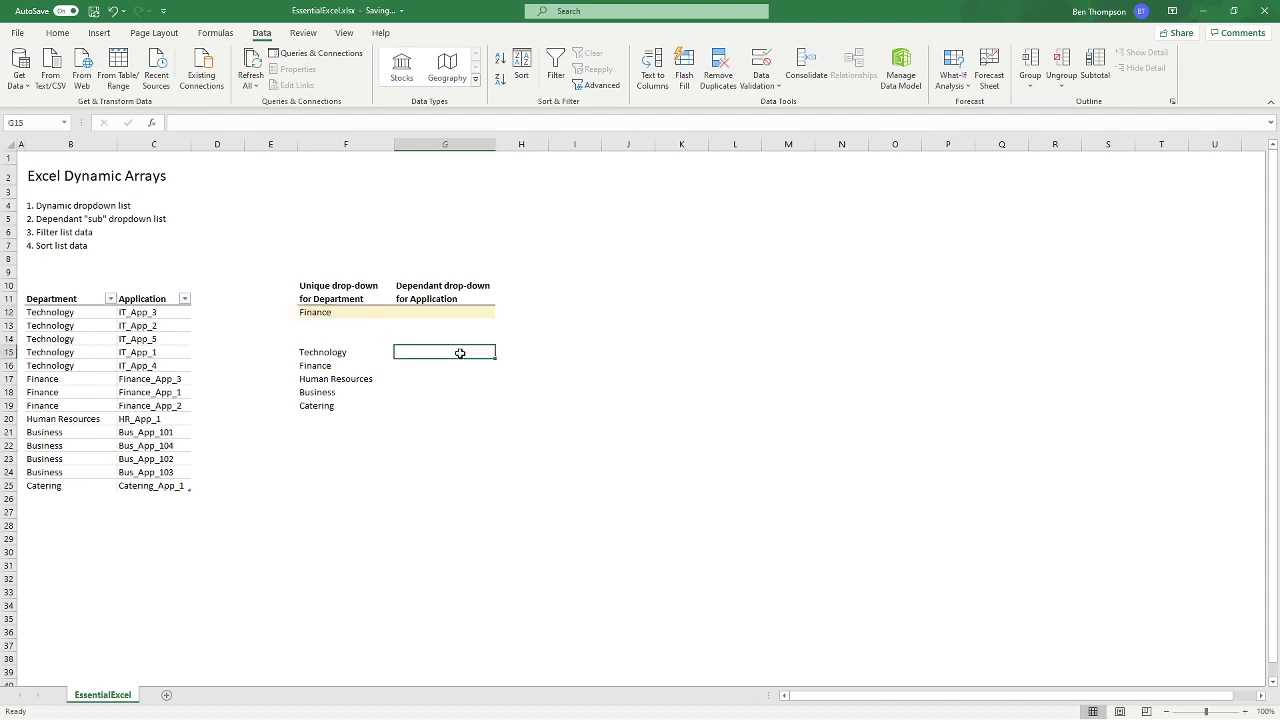
pyautogui.write('=fi')
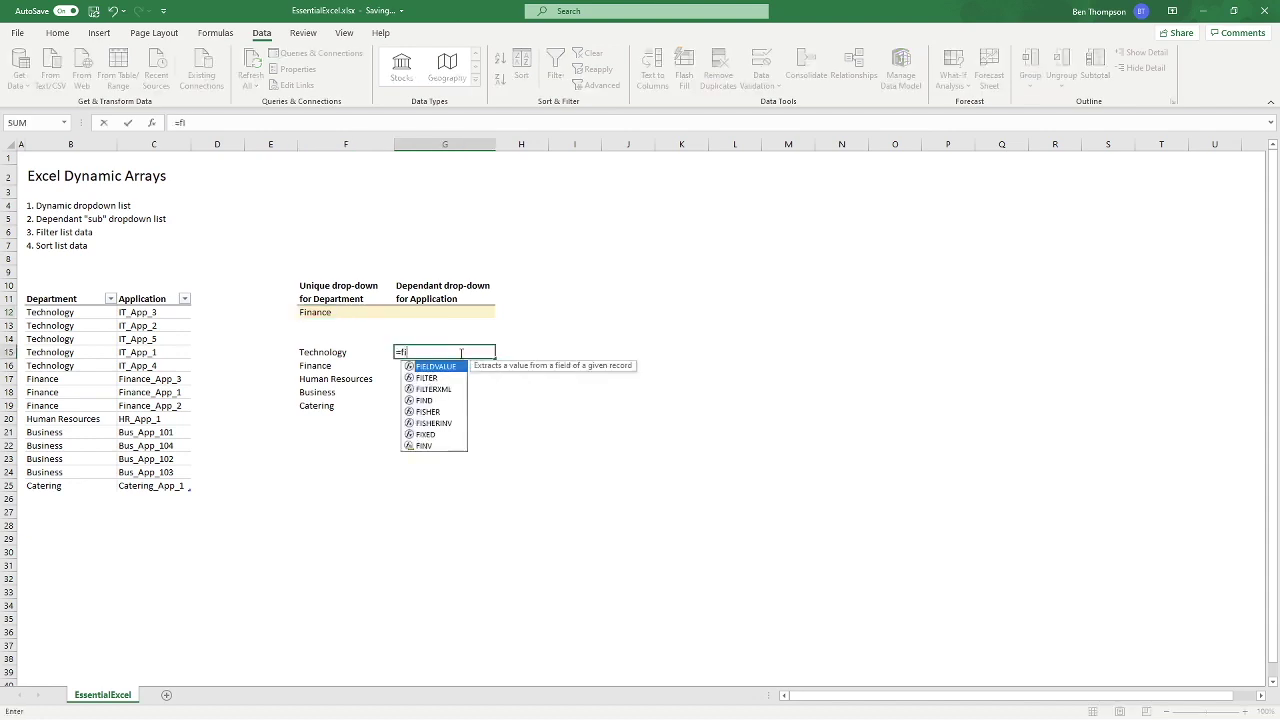
pyautogui.write('lter(')
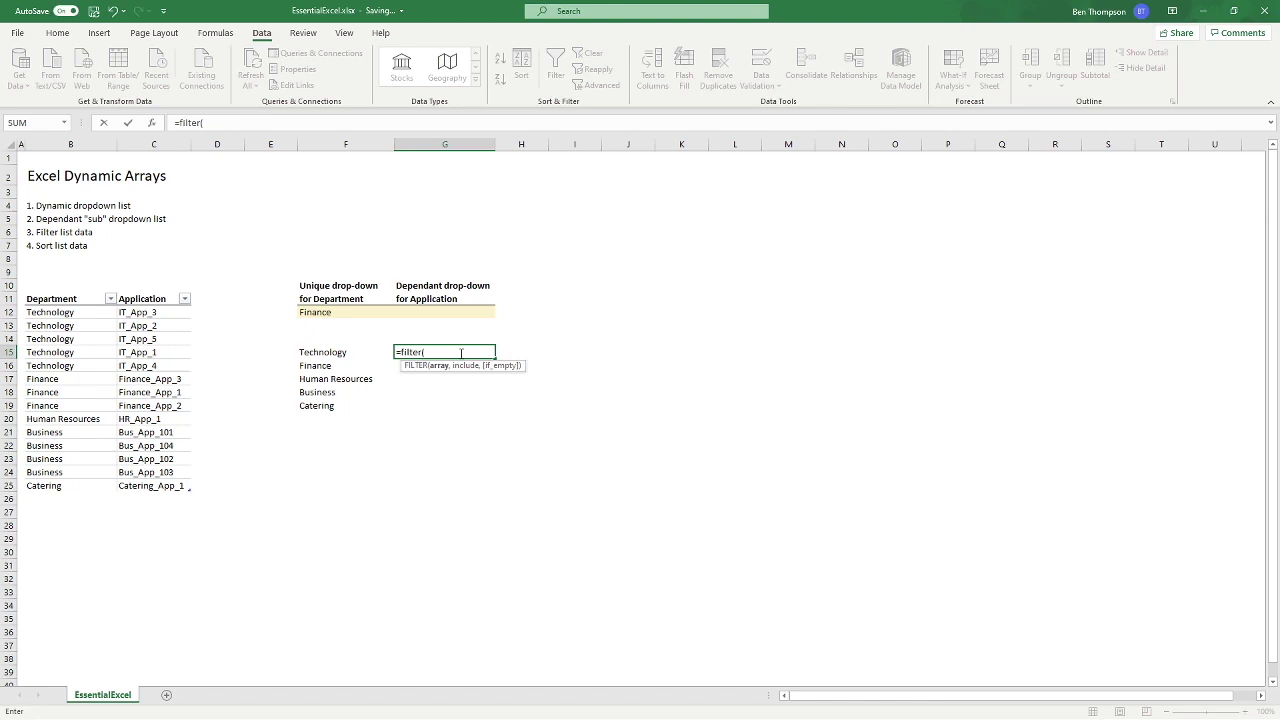
pyautogui.click(151, 290)
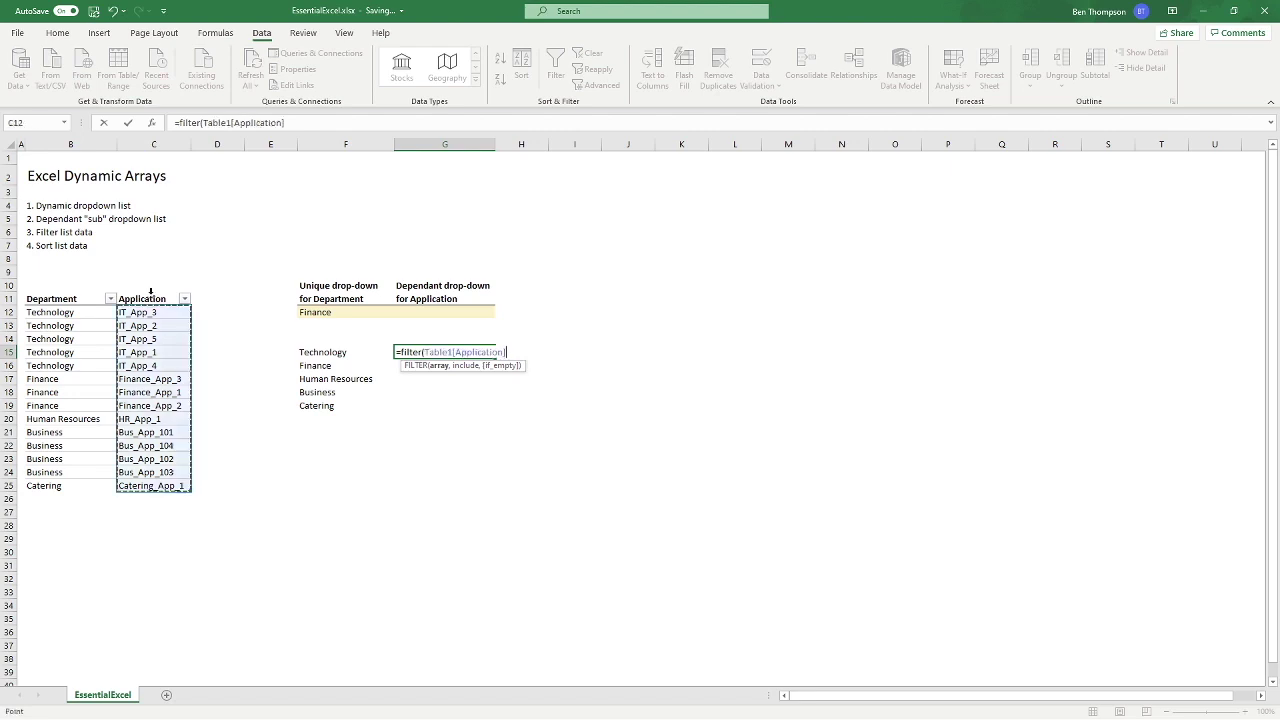
pyautogui.write(',Table1[Department')
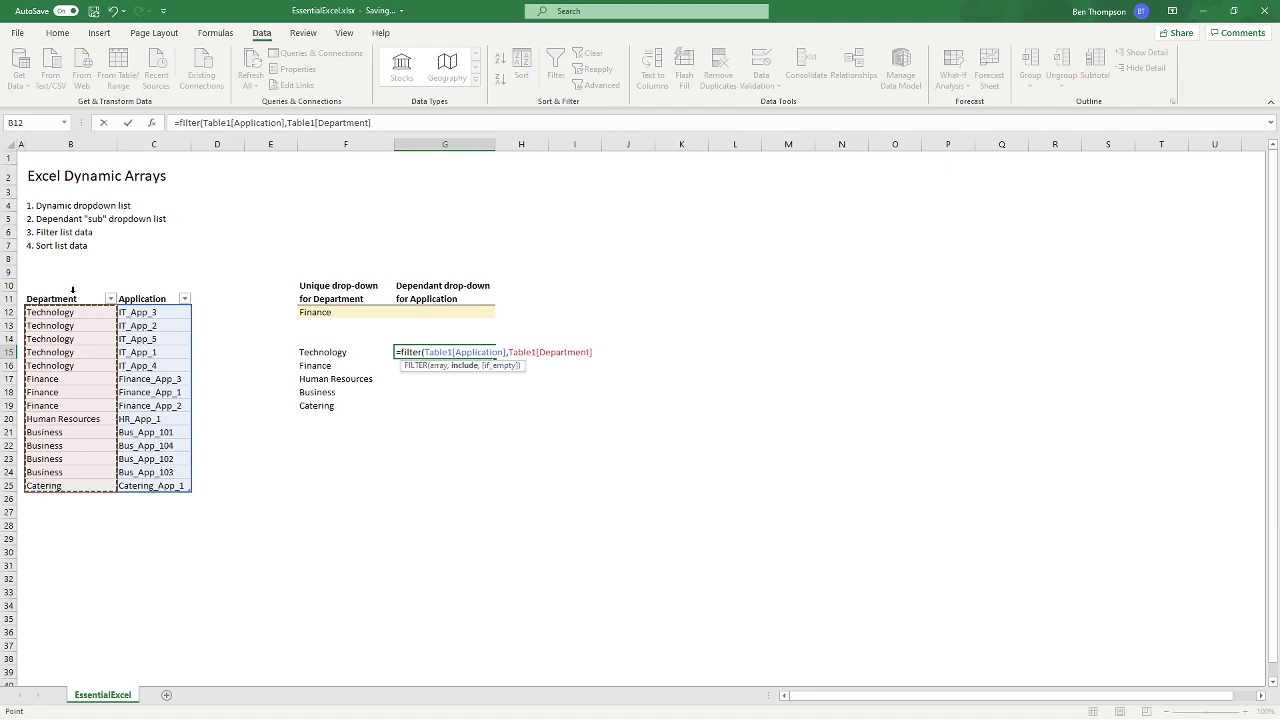
pyautogui.write('=')
pyautogui.click(348, 313)
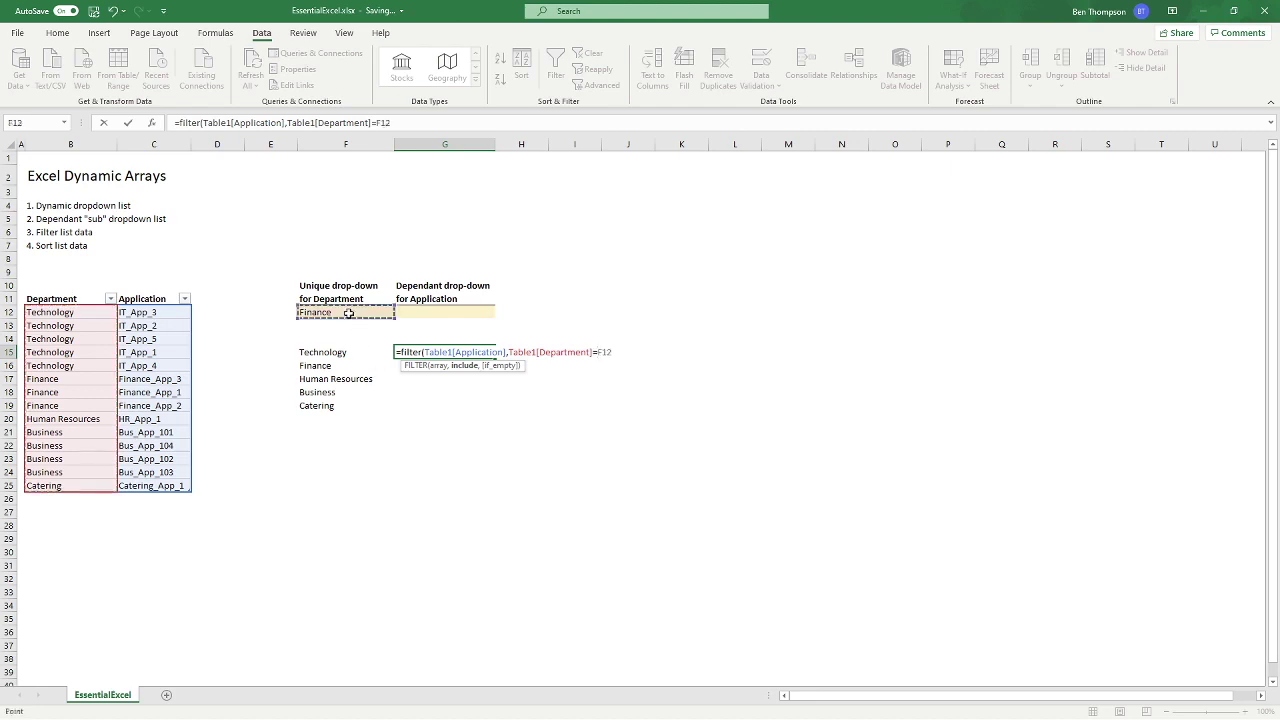
pyautogui.write(')')
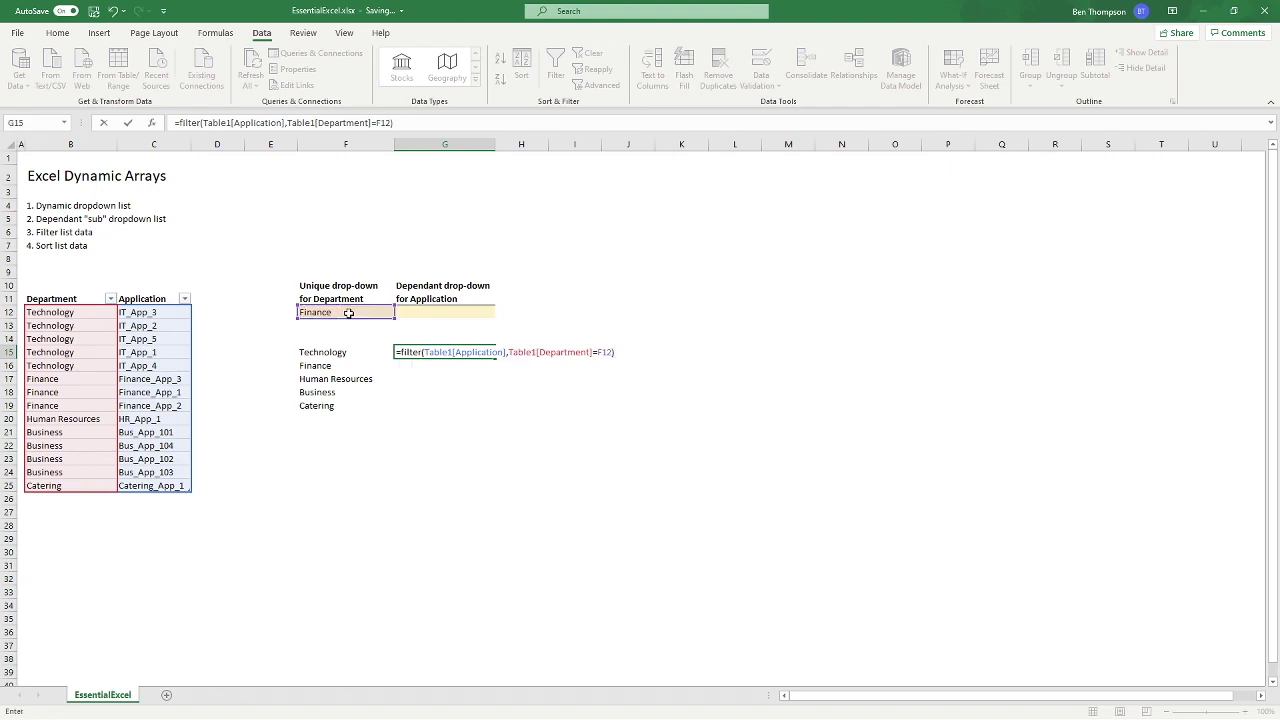
pyautogui.press('Return')
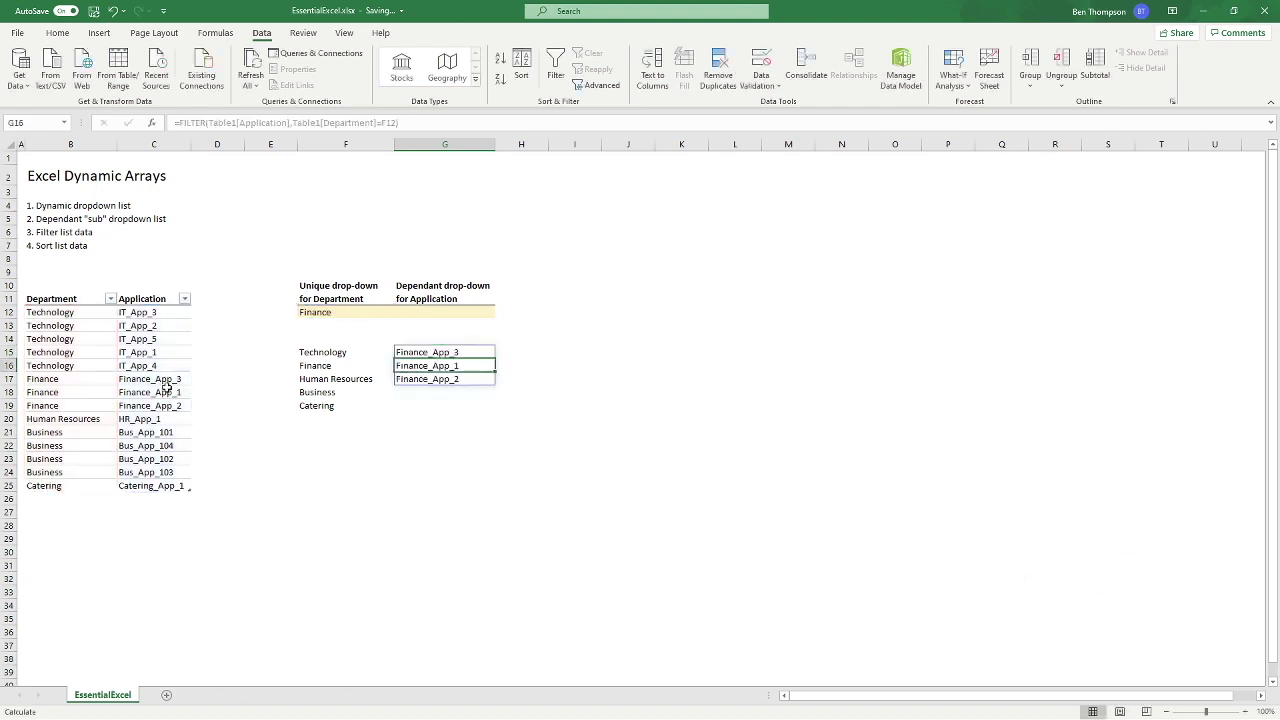
# - Compare the filtered list with the table's Finance applications, and switch the department in F12 to Business to test the filter
pyautogui.moveTo(165, 380); pyautogui.dragTo(165, 404)
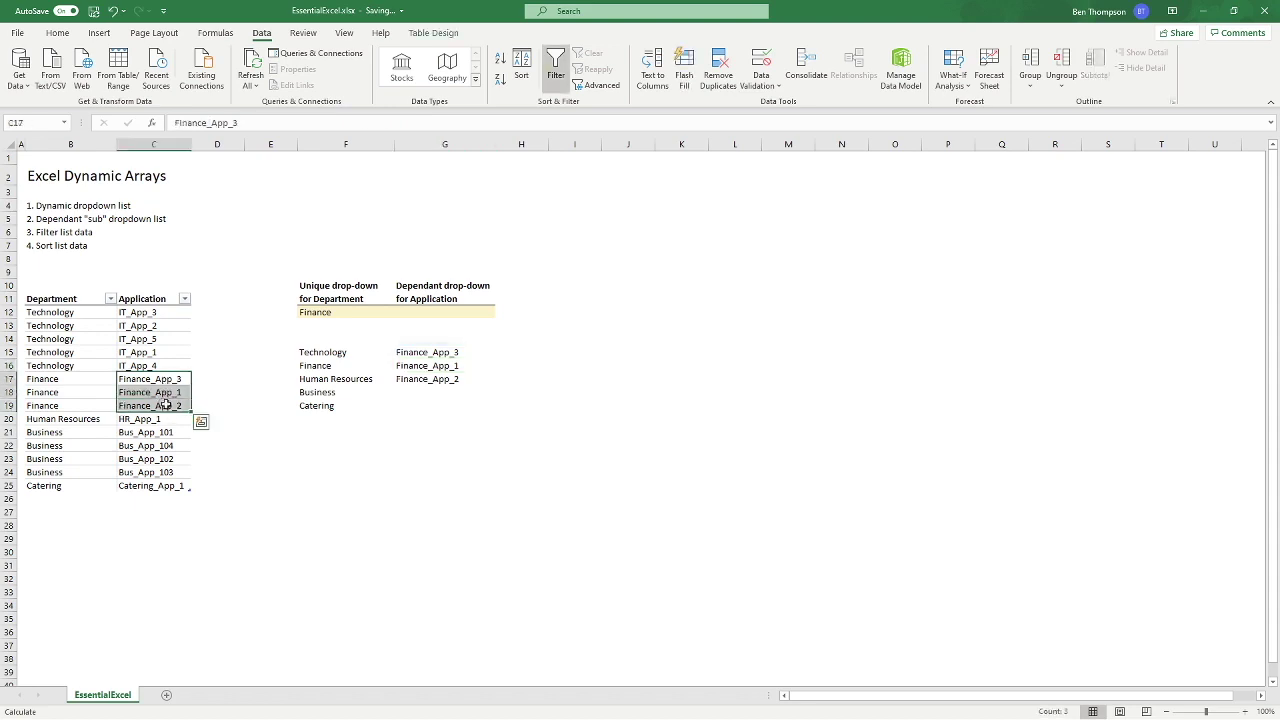
pyautogui.click(357, 314)
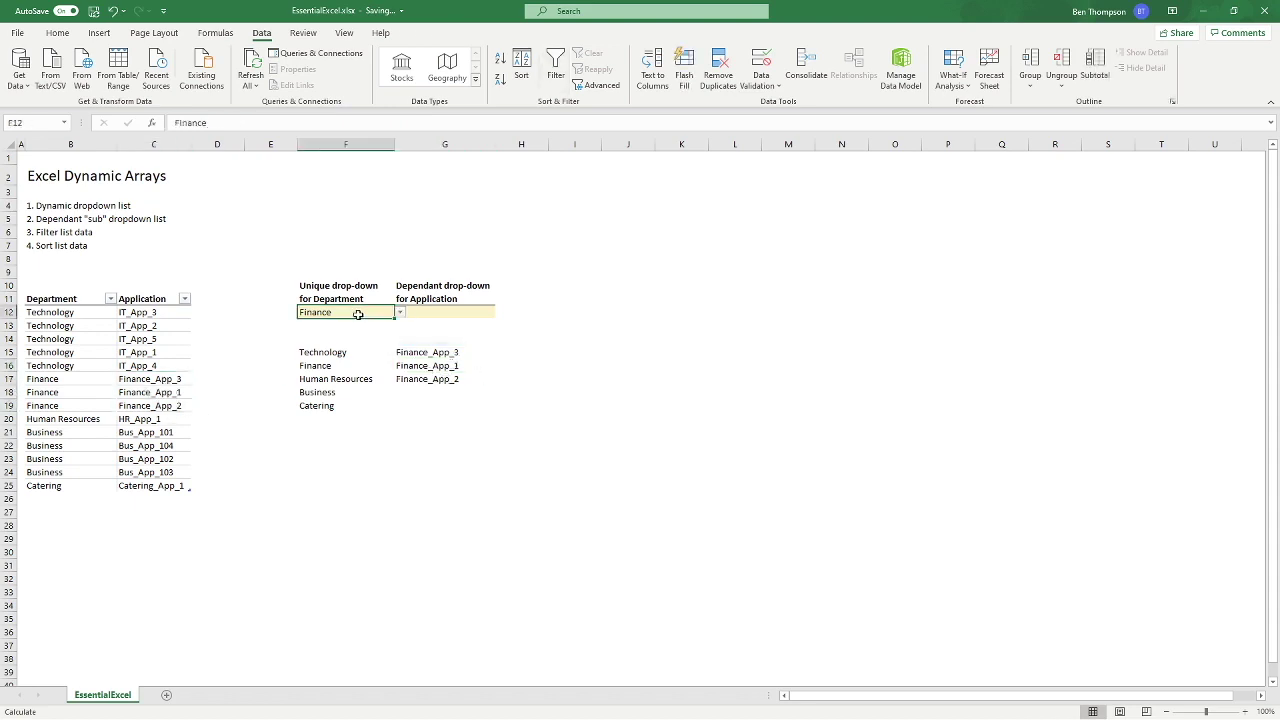
pyautogui.click(399, 313)
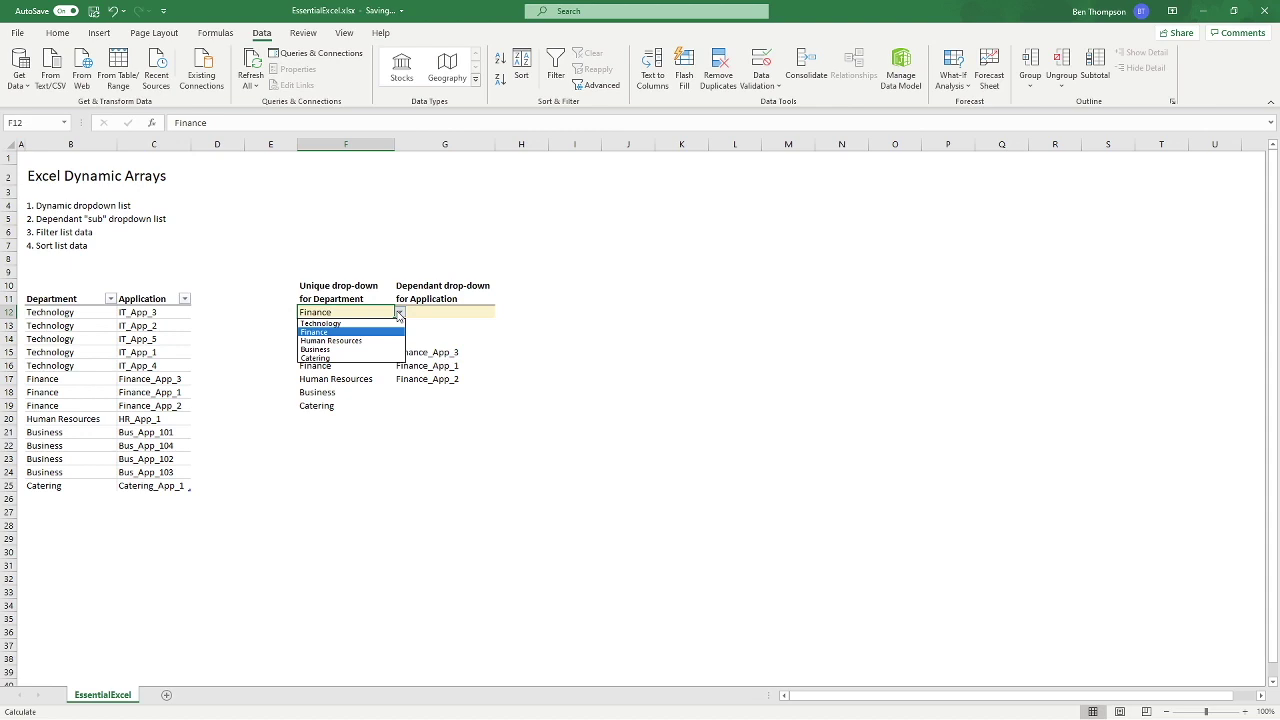
pyautogui.click(351, 352)
pyautogui.click(389, 497)
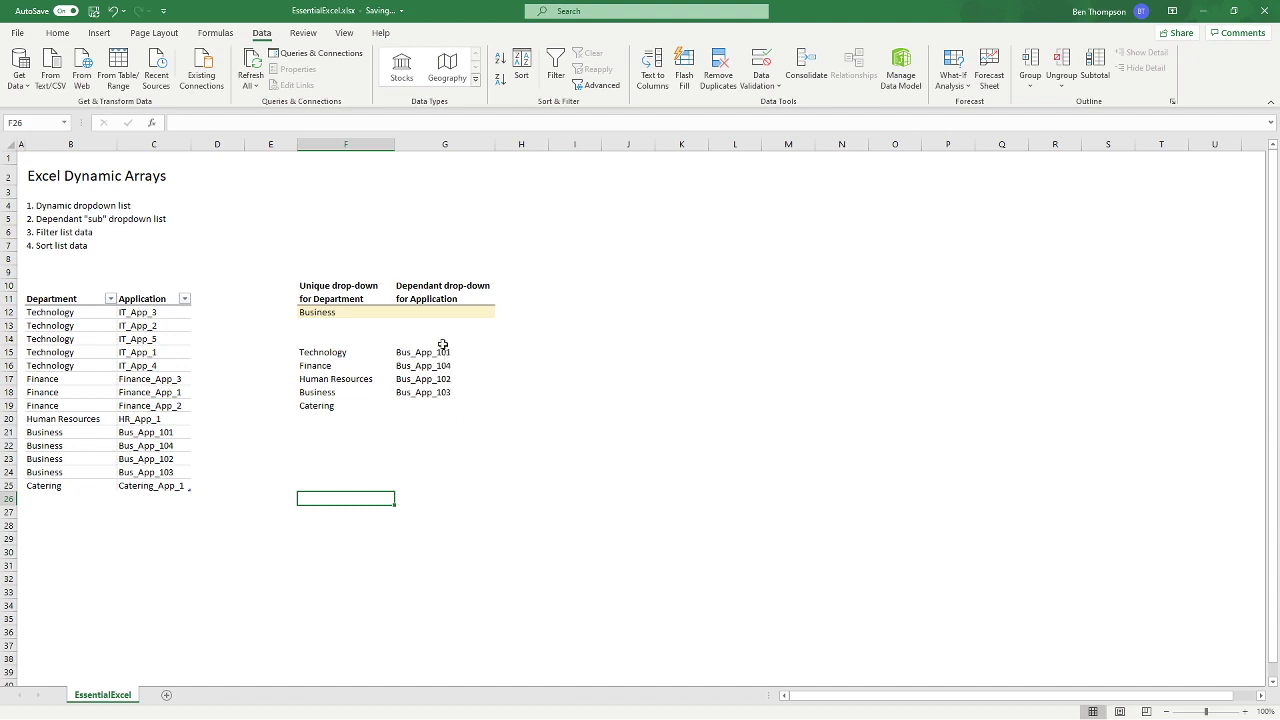
# - Apply a List data validation rule to G12 with the spilled range =$G$15# as its source
pyautogui.click(422, 311)
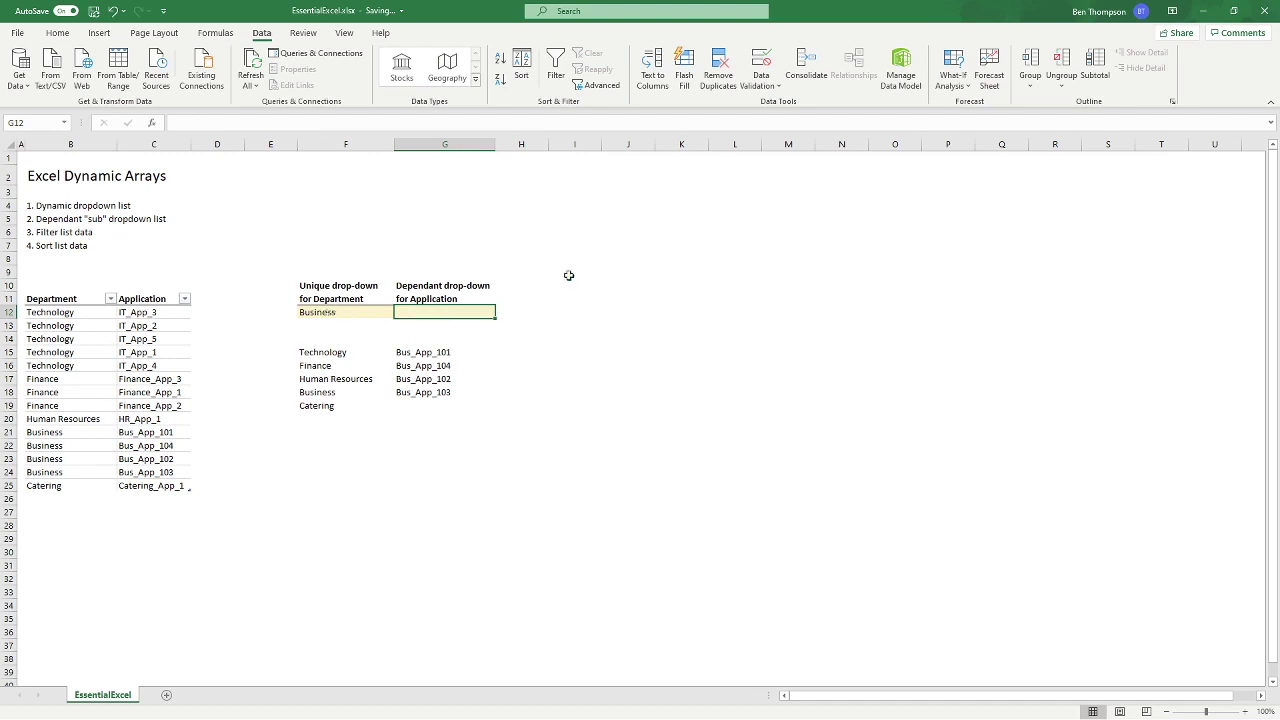
pyautogui.click(760, 80)
pyautogui.click(772, 110)
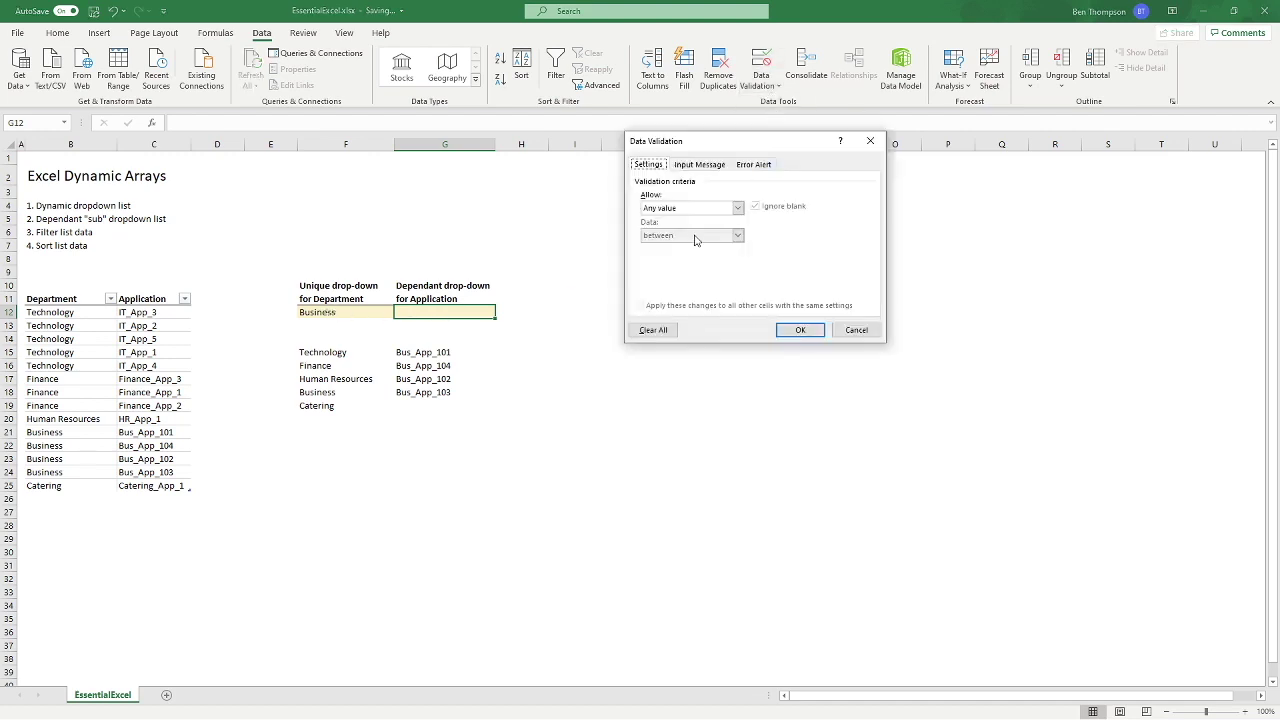
pyautogui.click(737, 207)
pyautogui.click(683, 246)
pyautogui.click(680, 262)
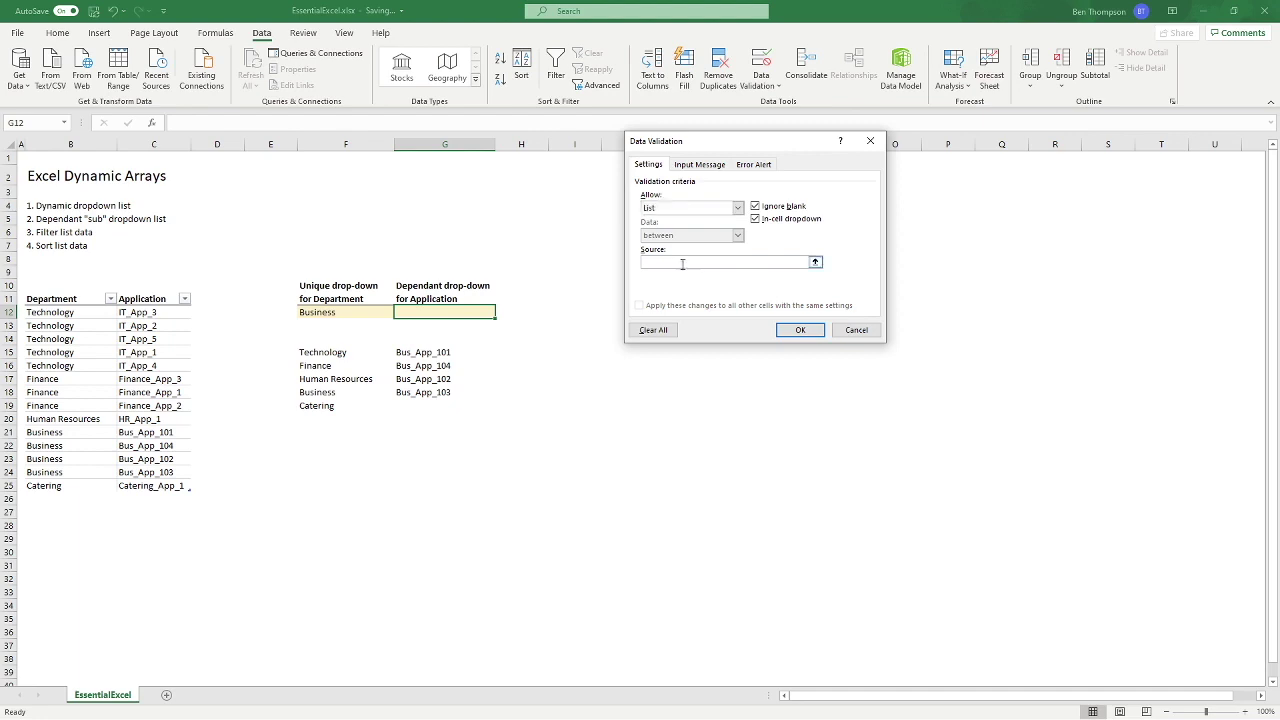
pyautogui.click(435, 353)
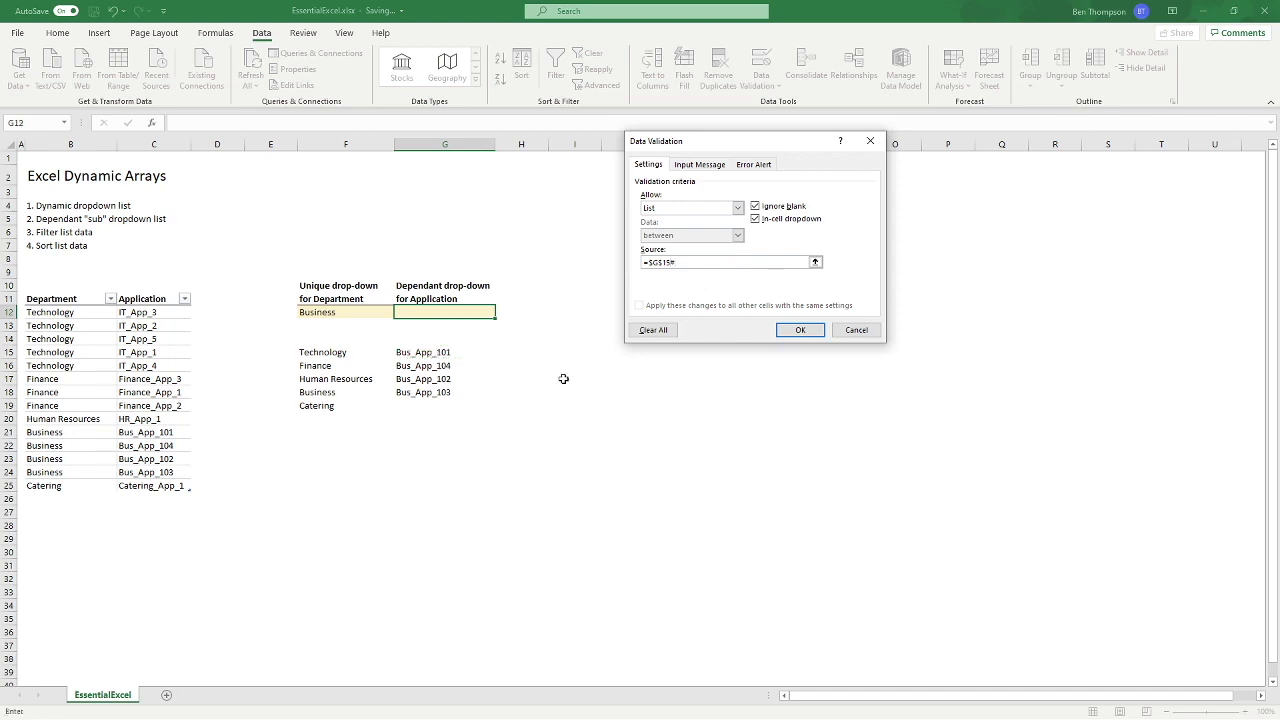
pyautogui.click(796, 330)
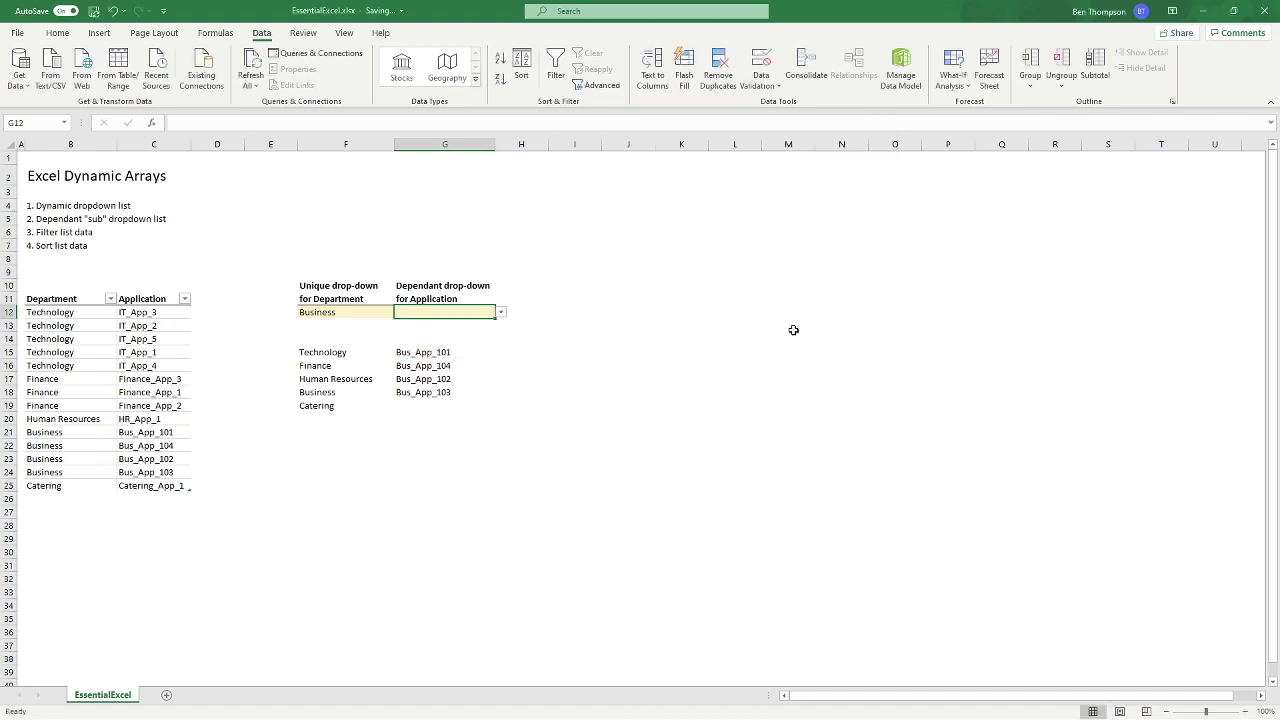
# - Set the department in F12 to Technology and check the choices in G12's Application drop-down
pyautogui.click(340, 311)
pyautogui.click(399, 313)
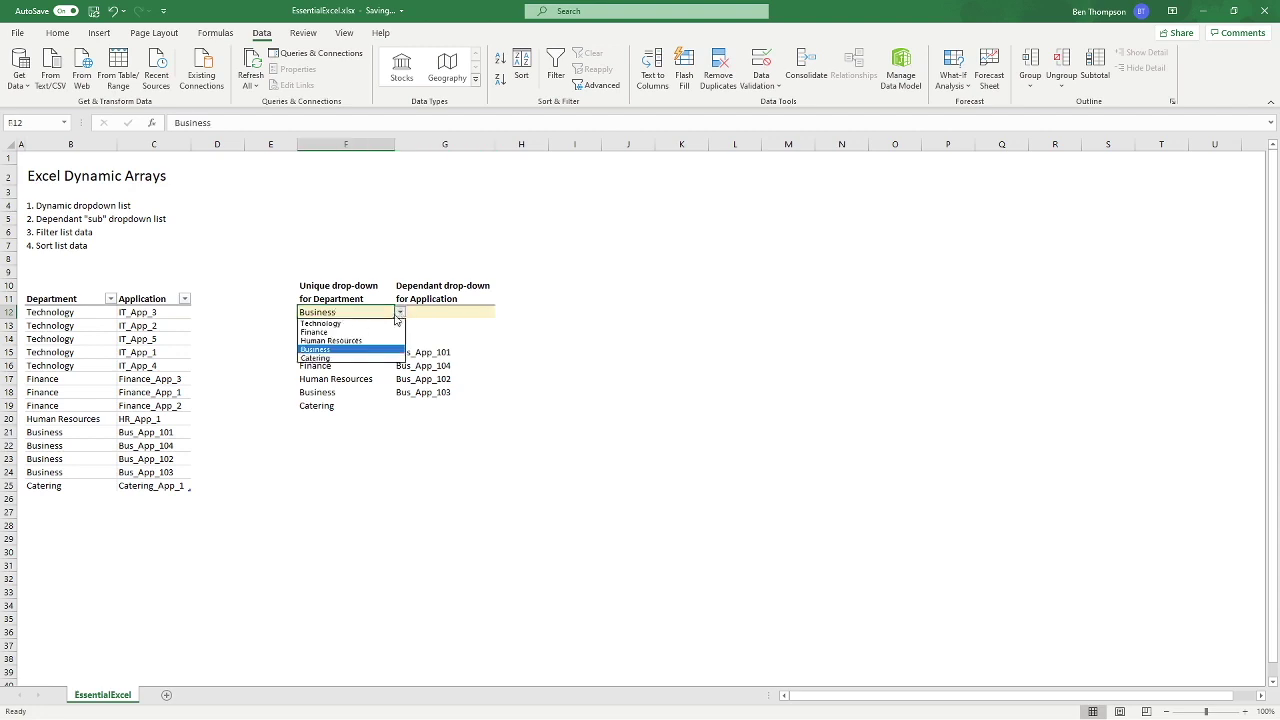
pyautogui.click(345, 323)
pyautogui.click(484, 313)
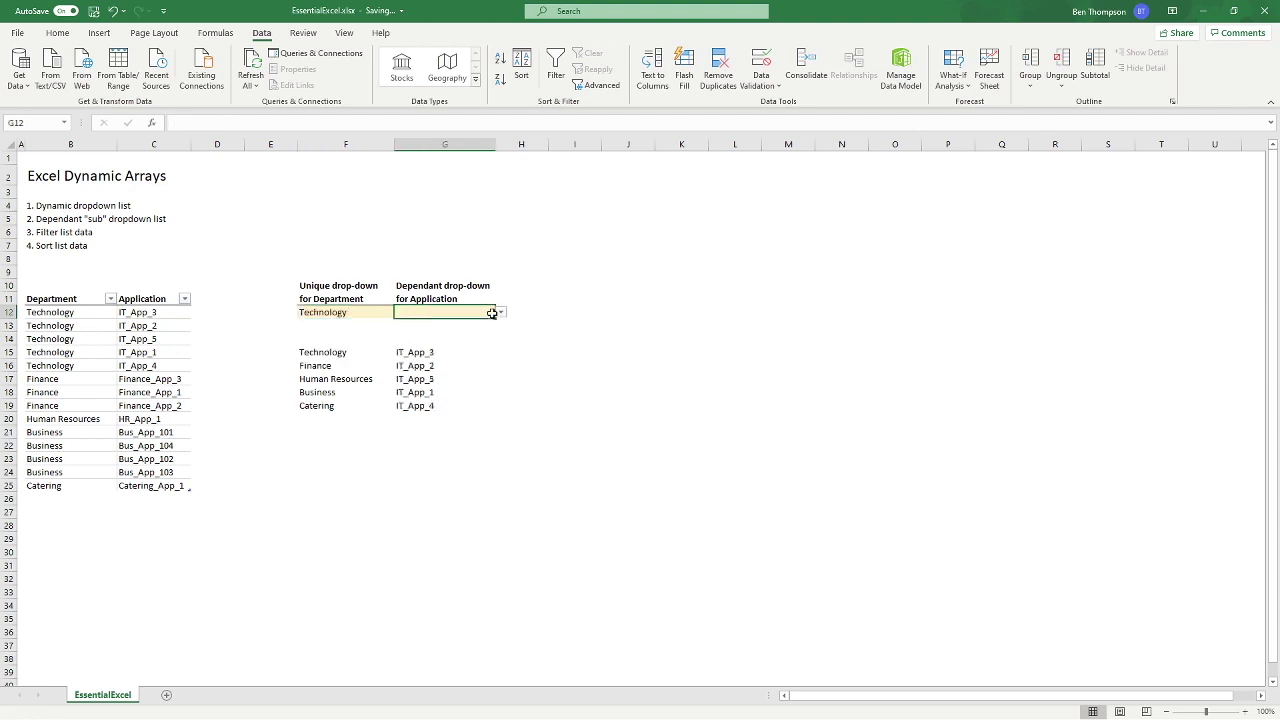
pyautogui.click(500, 312)
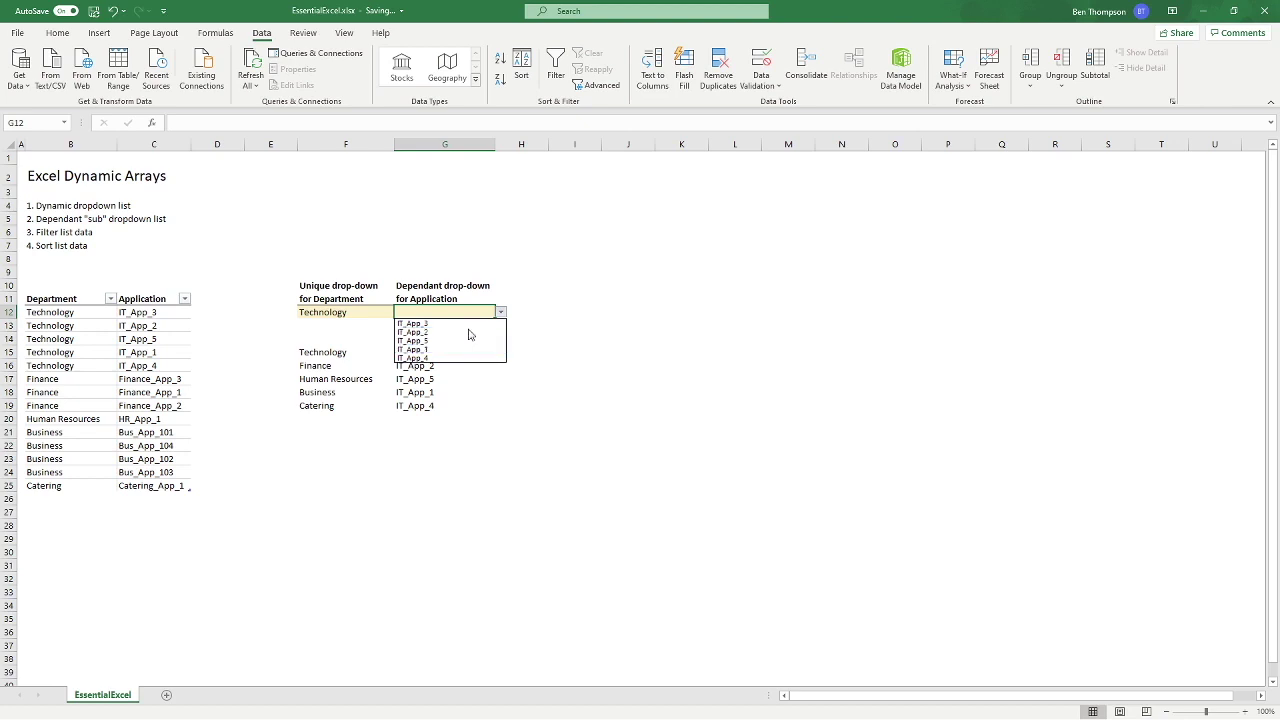
pyautogui.press('Escape')
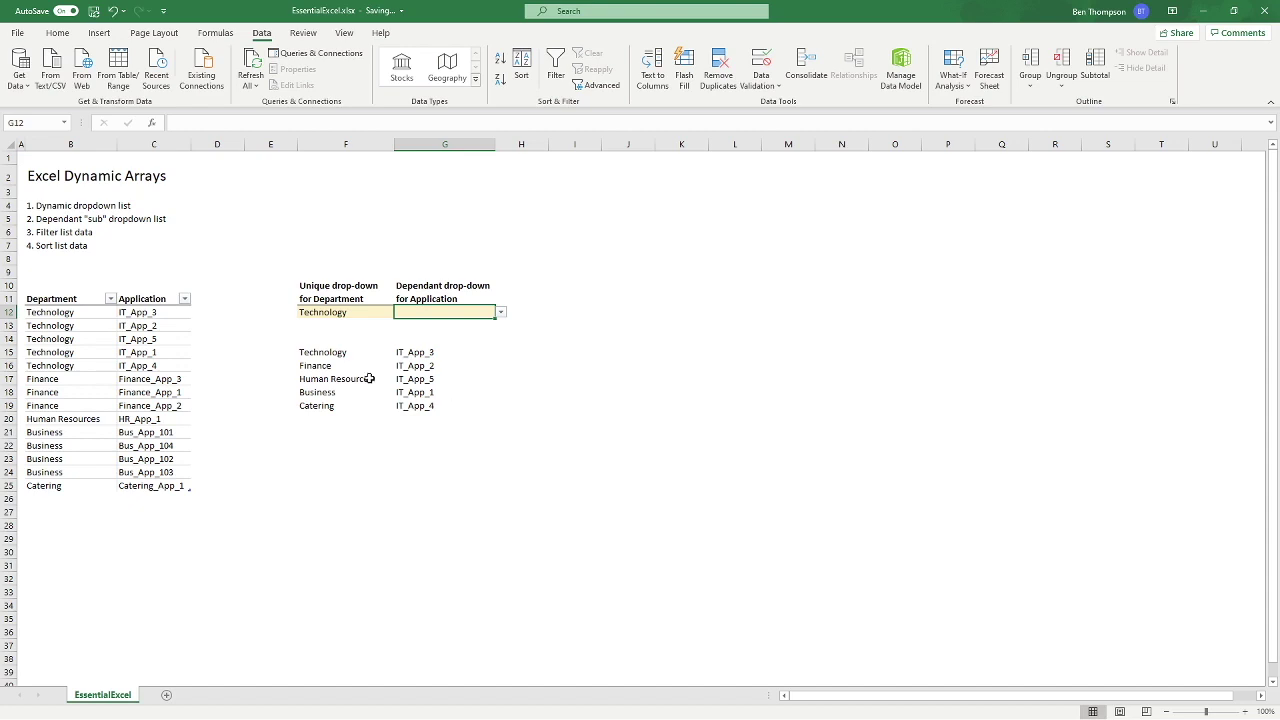
pyautogui.moveTo(334, 352); pyautogui.dragTo(425, 399)
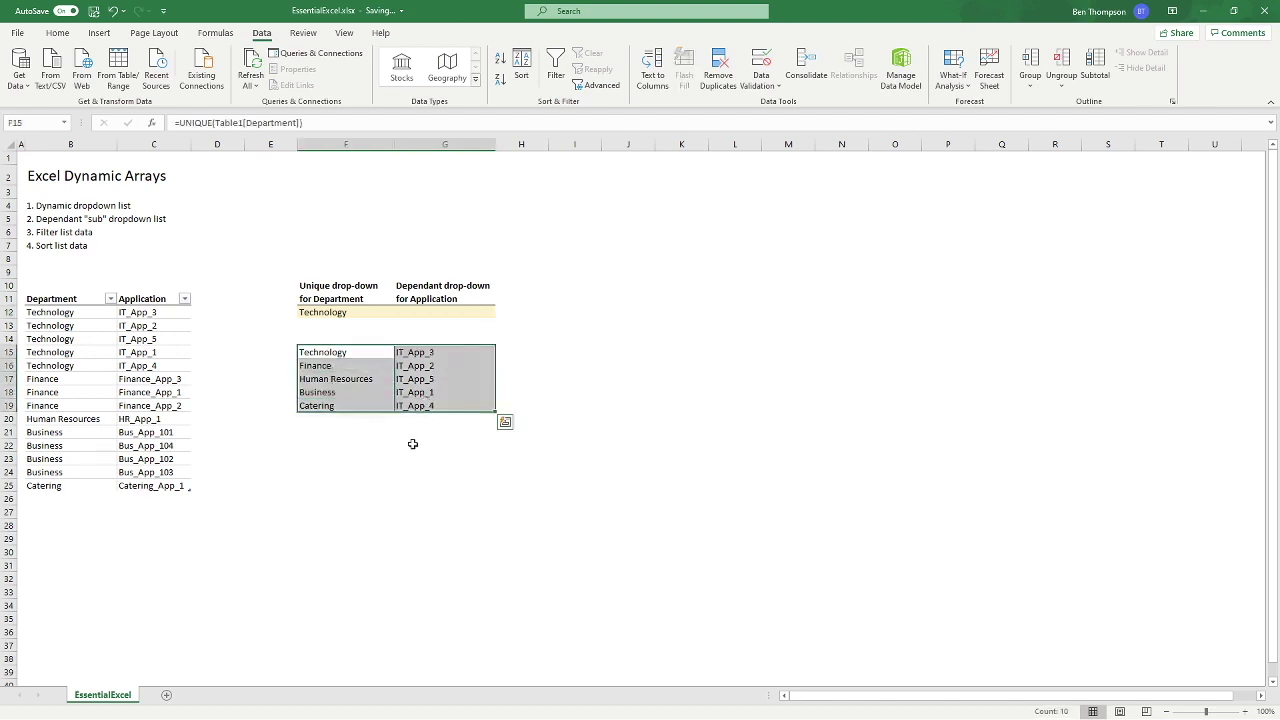
pyautogui.click(412, 444)
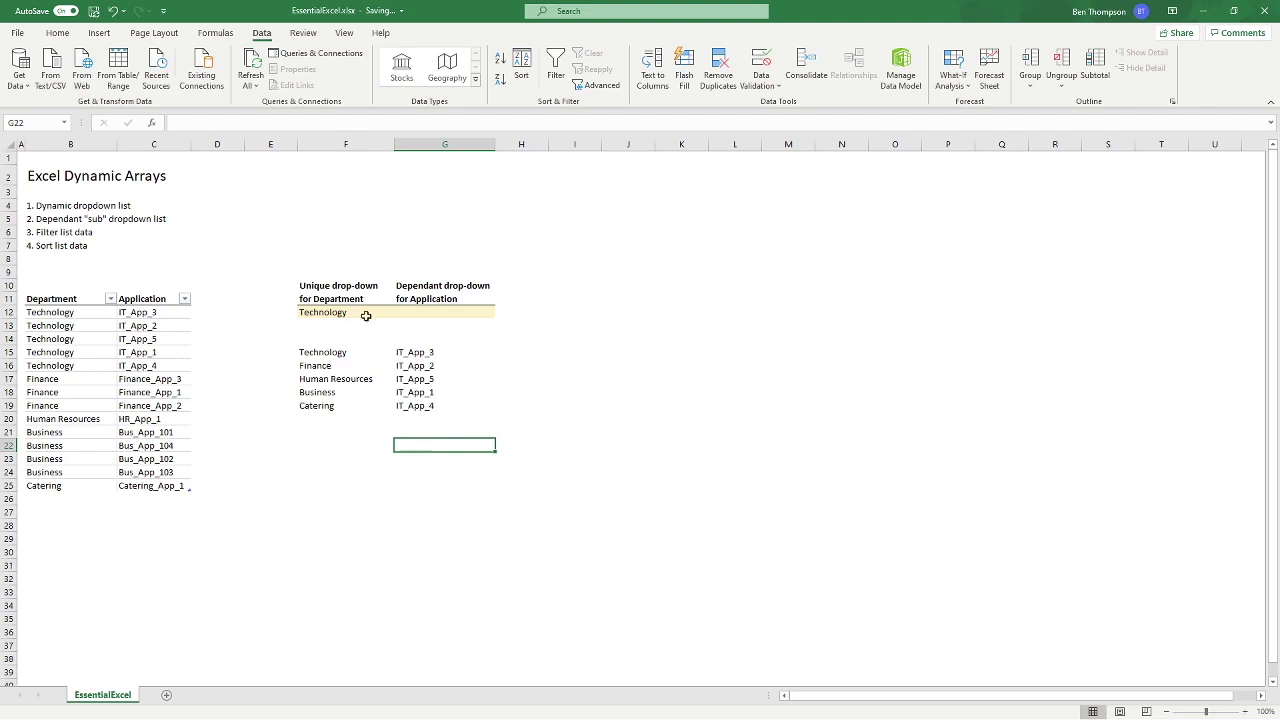
pyautogui.click(480, 312)
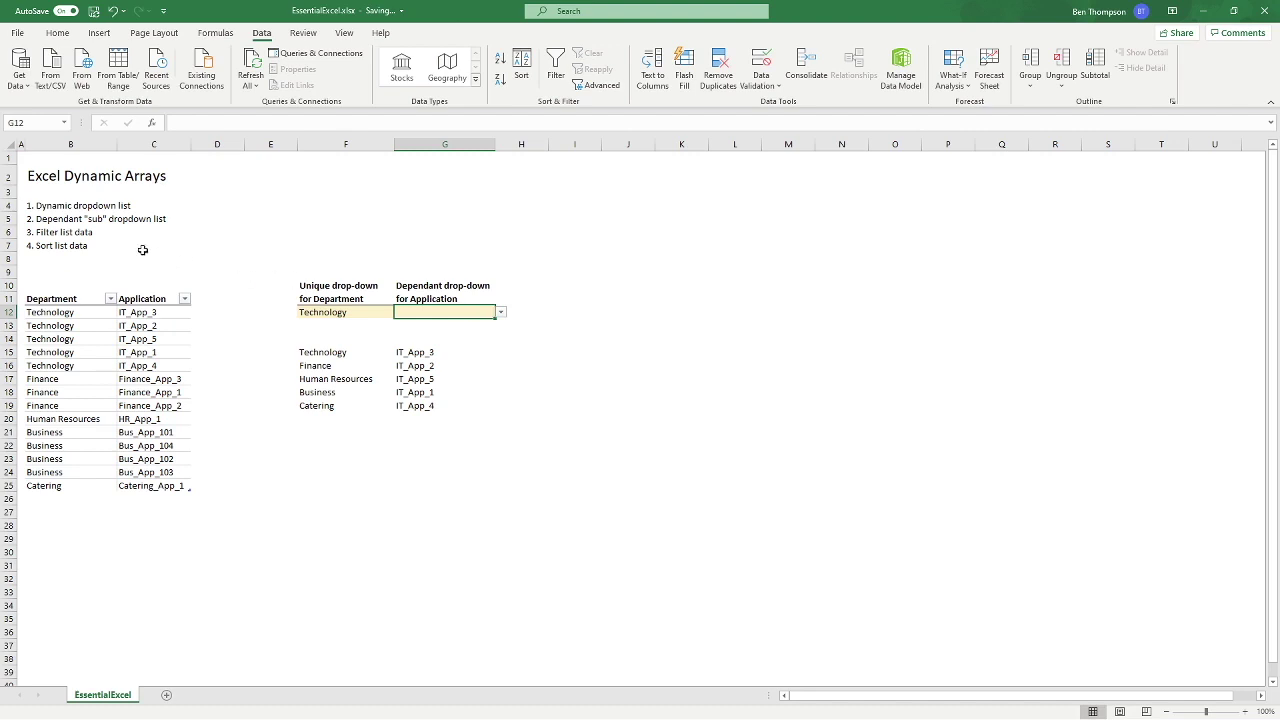
# - Highlight the first three topics in the numbered list, cells B4:C6, with a yellow fill
pyautogui.click(68, 206)
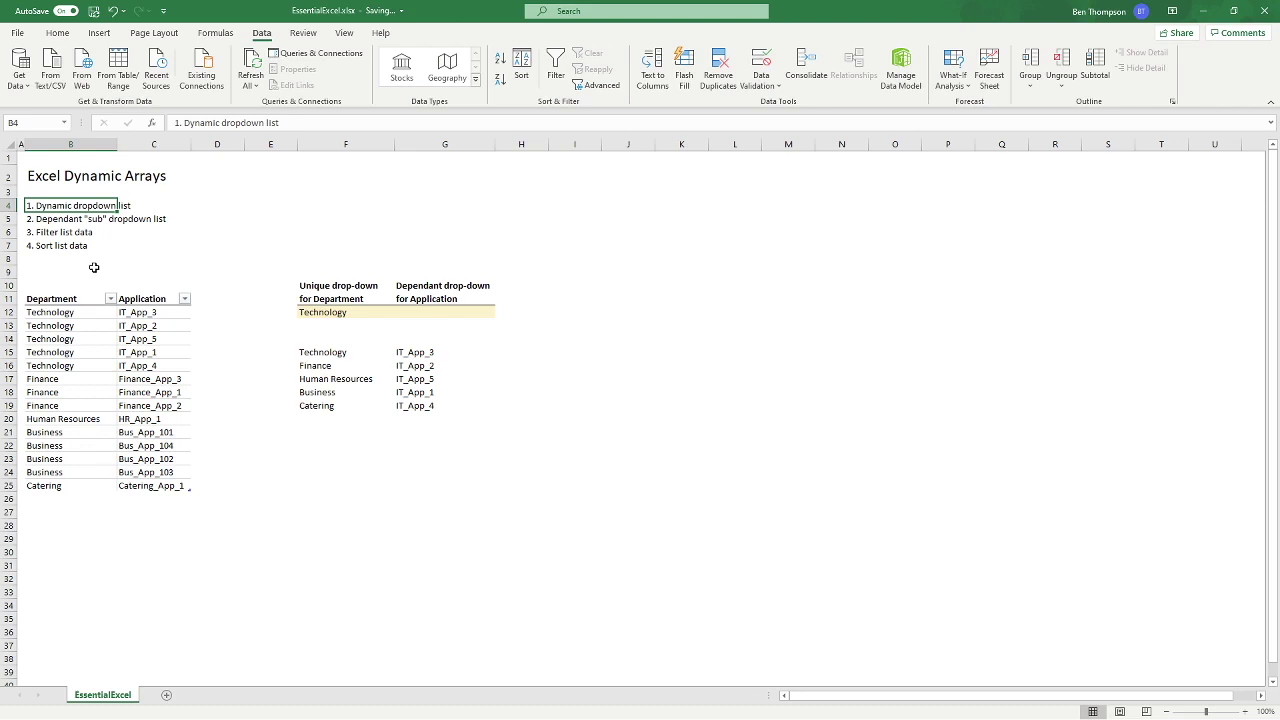
pyautogui.click(67, 220)
pyautogui.moveTo(67, 220); pyautogui.dragTo(137, 228)
pyautogui.click(137, 228)
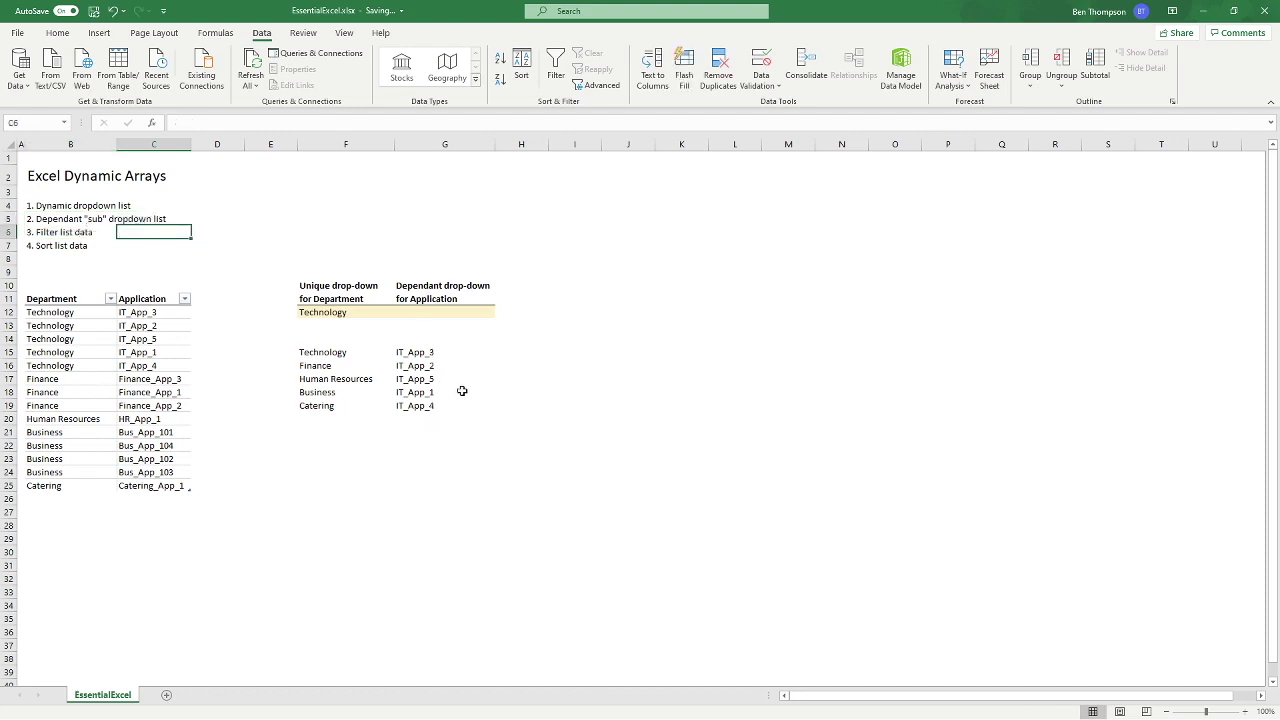
pyautogui.click(28, 205)
pyautogui.moveTo(28, 205); pyautogui.dragTo(55, 208)
pyautogui.click(57, 32)
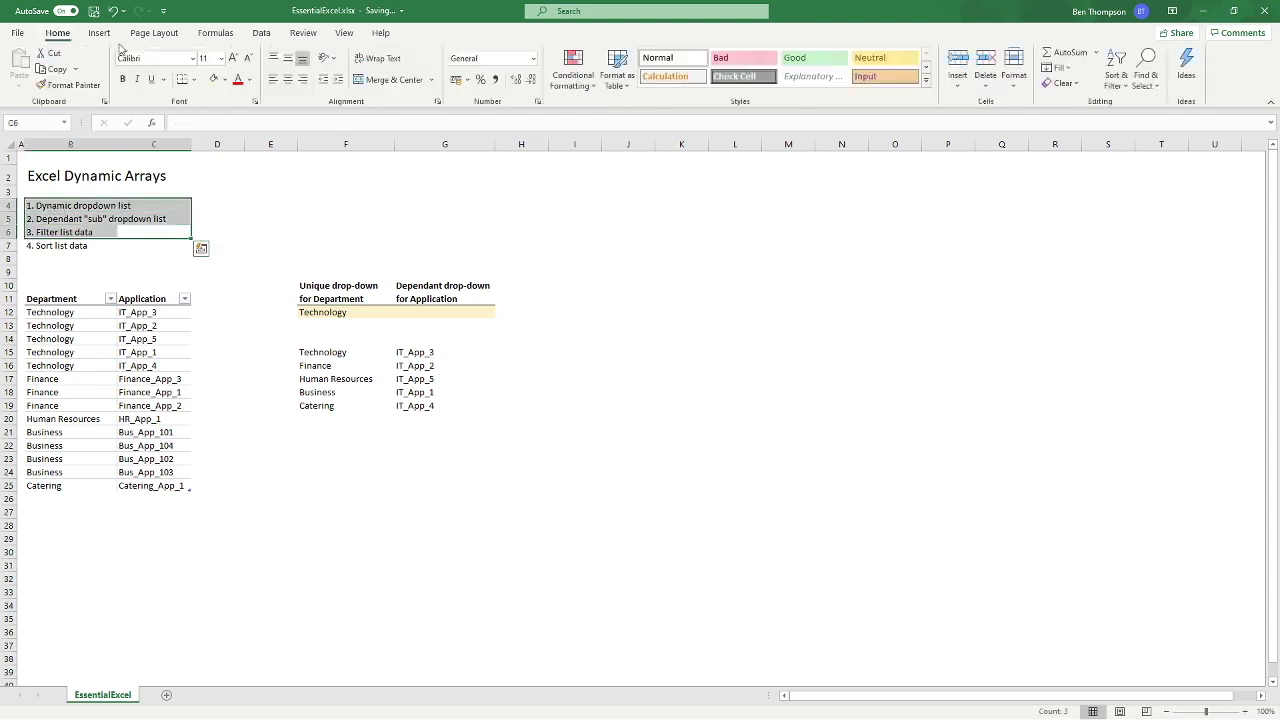
pyautogui.click(225, 80)
pyautogui.click(297, 126)
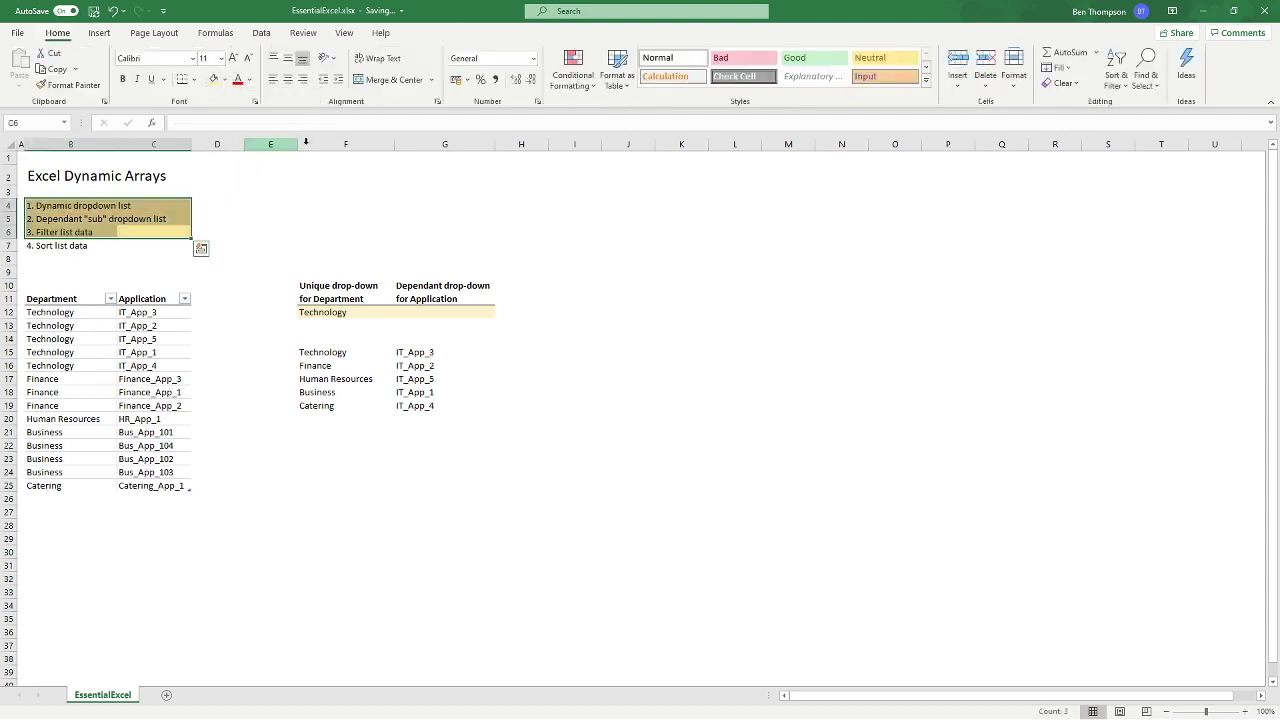
pyautogui.click(345, 175)
# - Sort the unique department list by changing the formula in F15 to =SORT(UNIQUE(Table1[Department]))
pyautogui.click(50, 247)
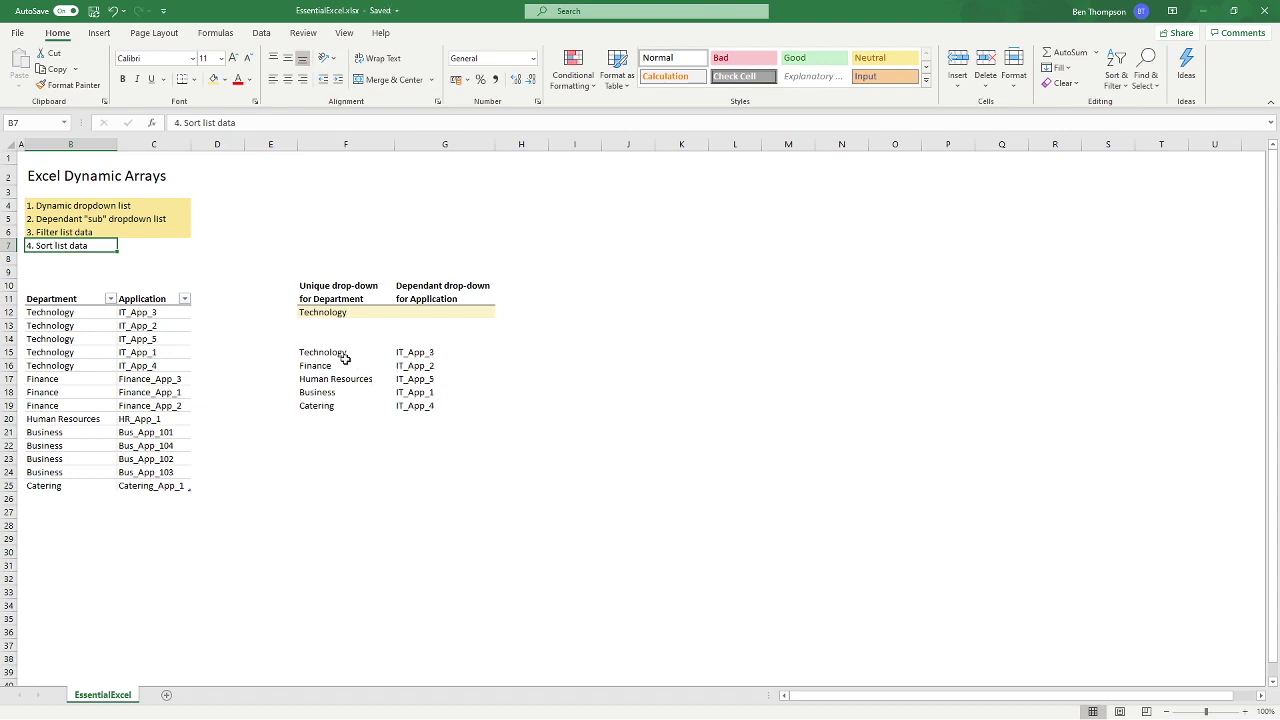
pyautogui.click(344, 356)
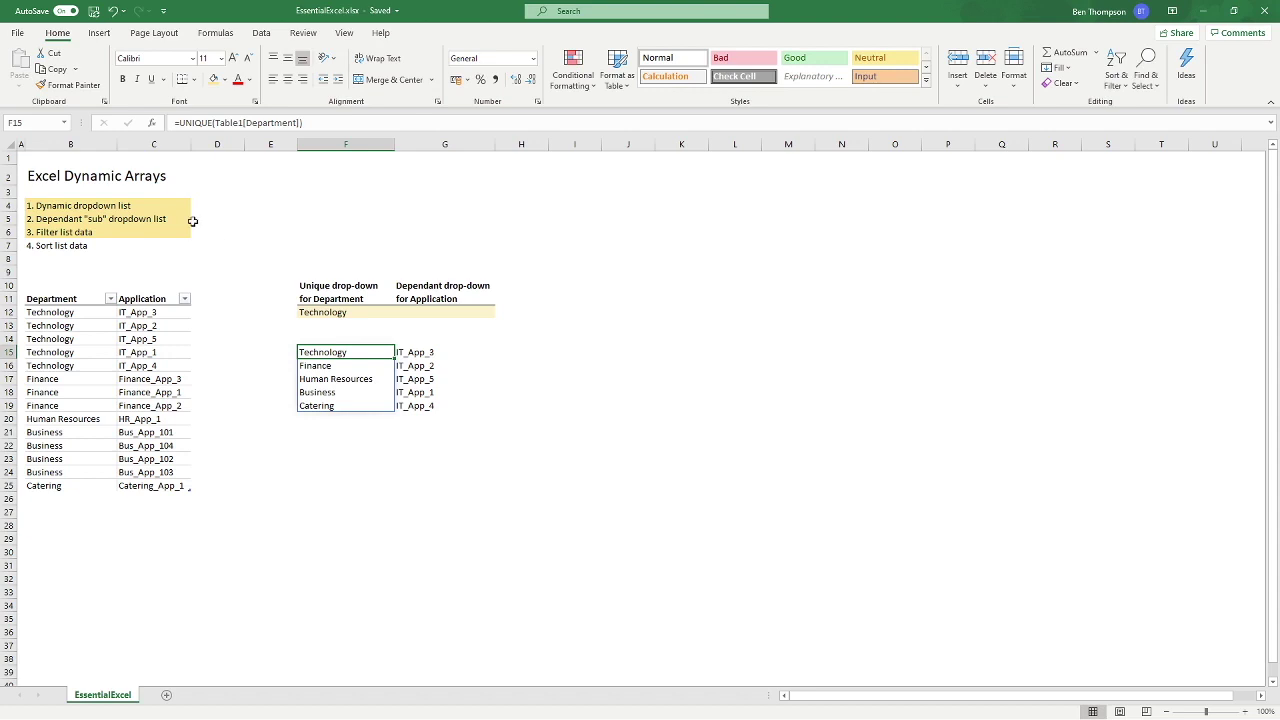
pyautogui.press('F2')
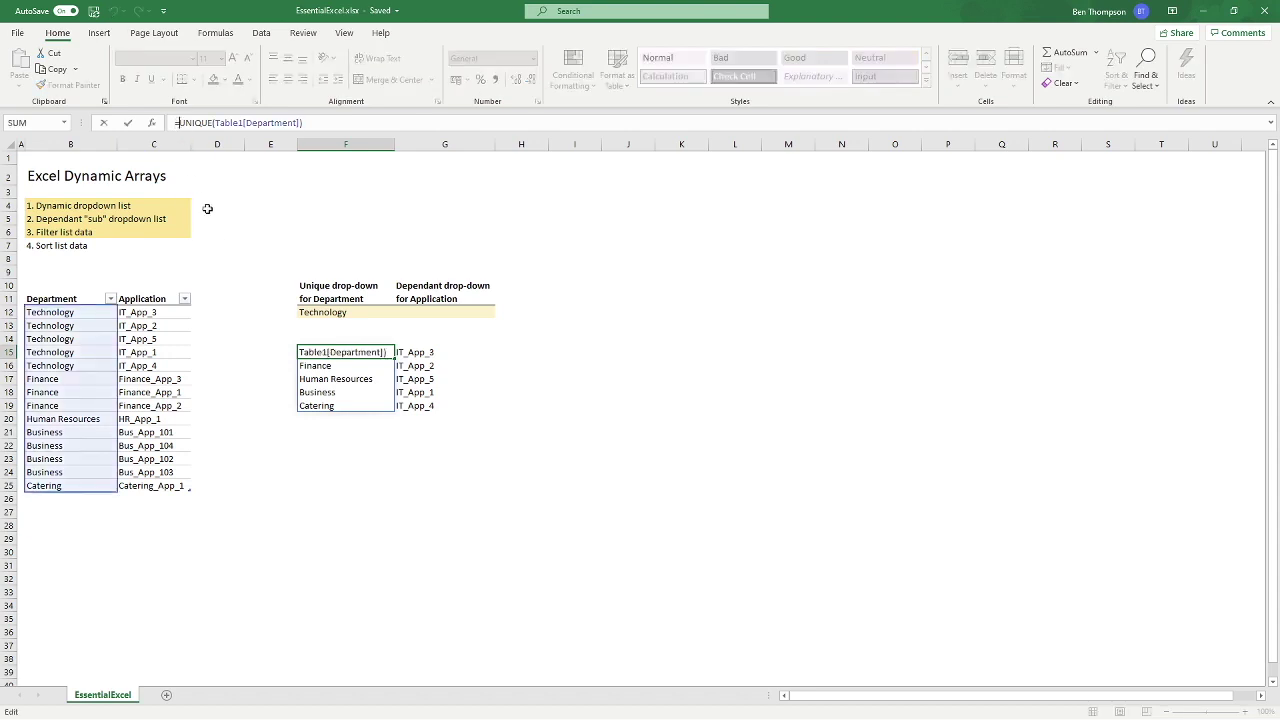
pyautogui.press('Home')
pyautogui.press('Right')
pyautogui.write('SORT(')
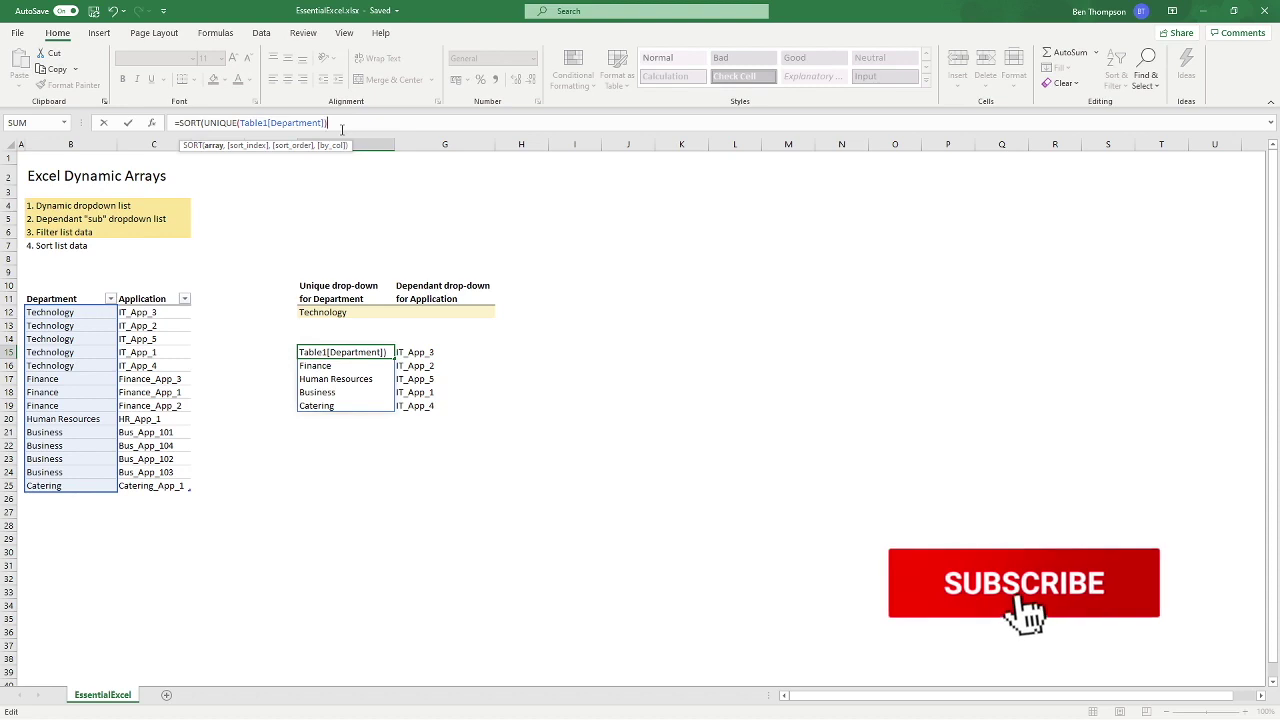
pyautogui.write(')')
pyautogui.press('Return')
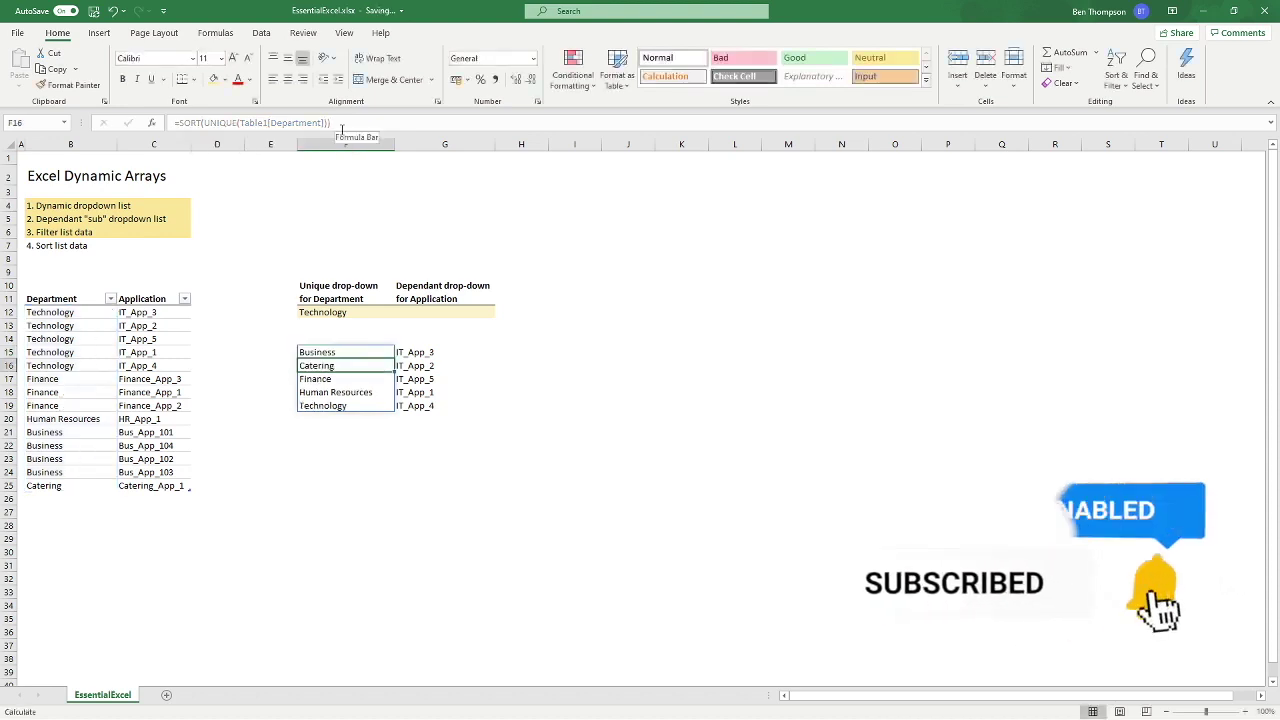
pyautogui.click(323, 350)
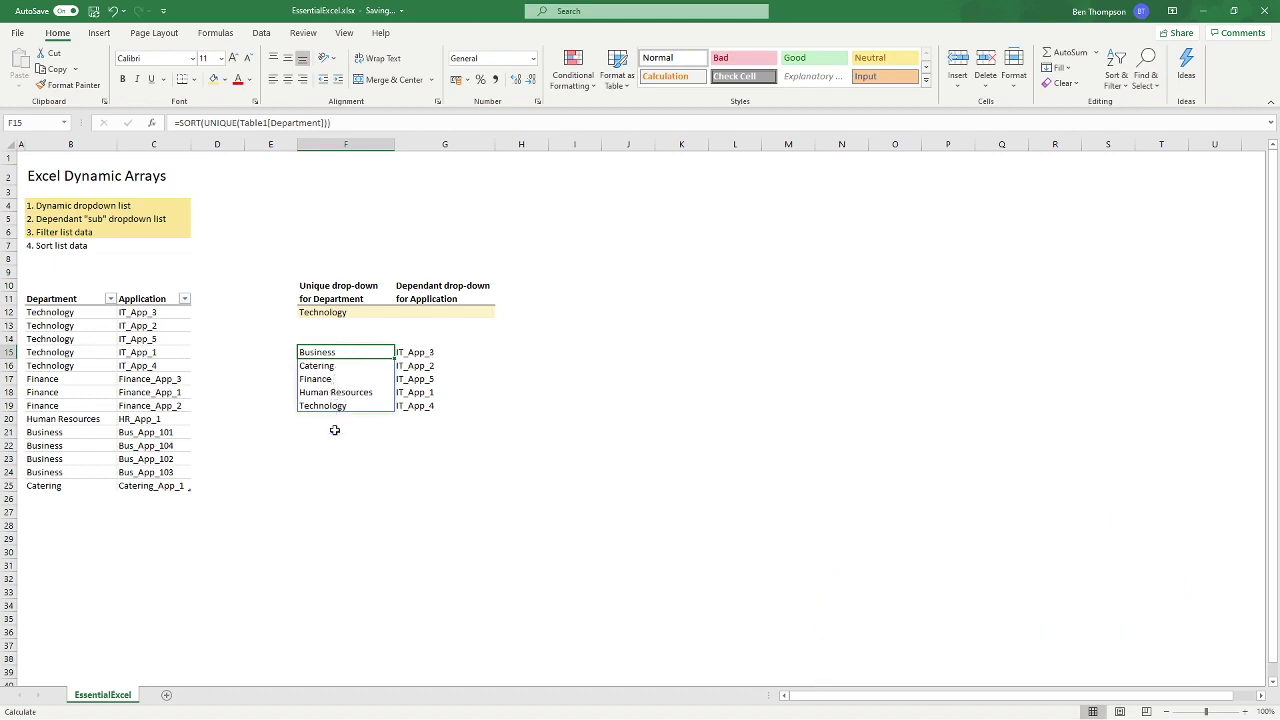
# - Sort the filtered application list by changing the formula in G15 to =SORT(FILTER(Table1[Application],Table1[Department]=F12))
pyautogui.click(417, 350)
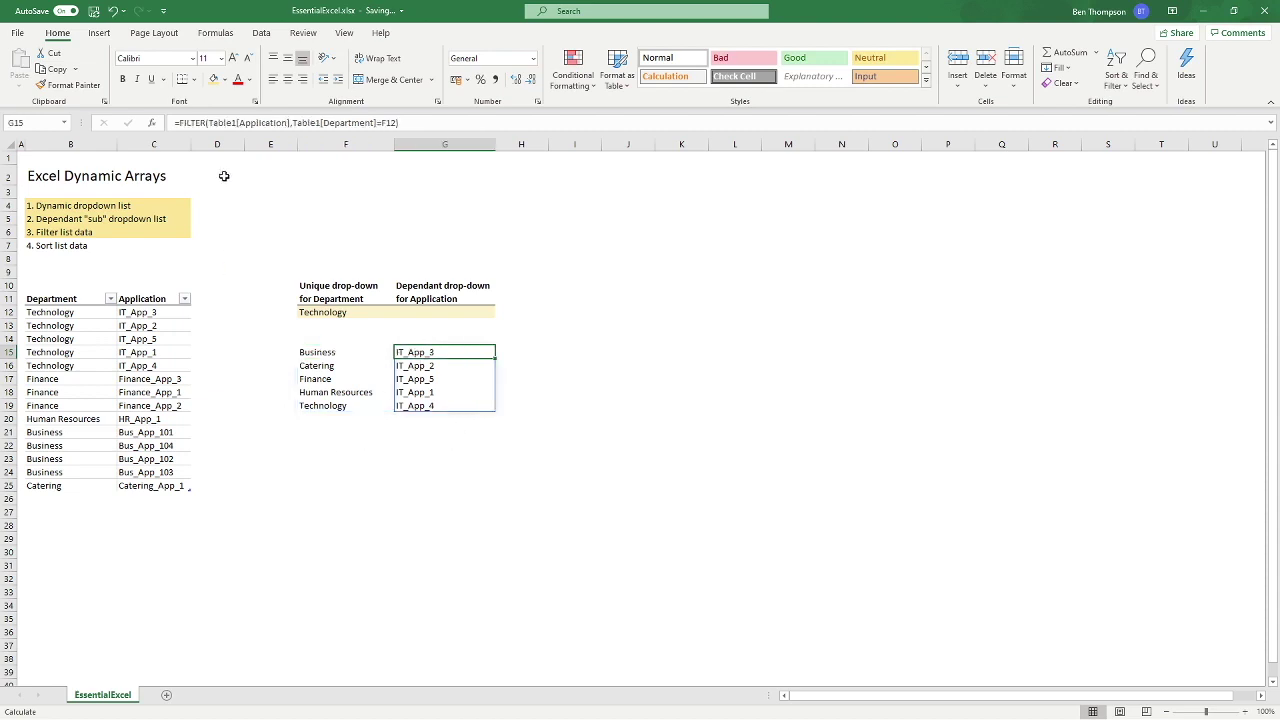
pyautogui.click(180, 122)
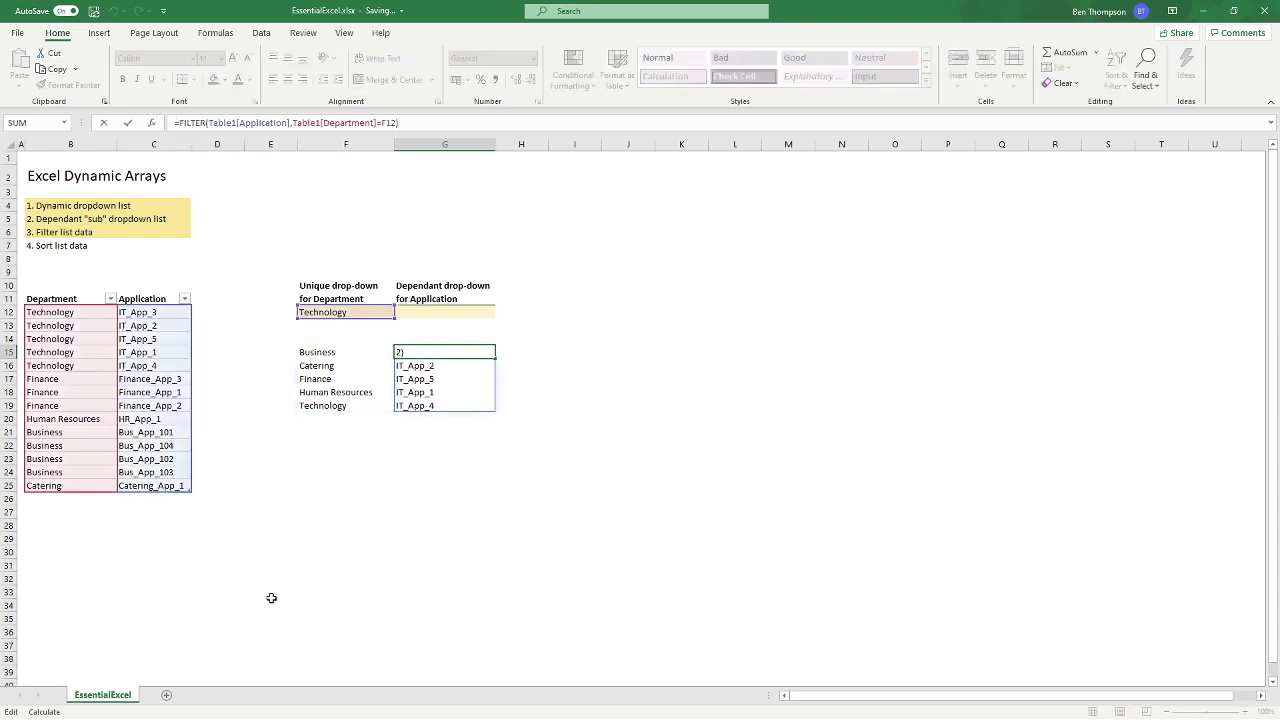
pyautogui.write('SORT(')
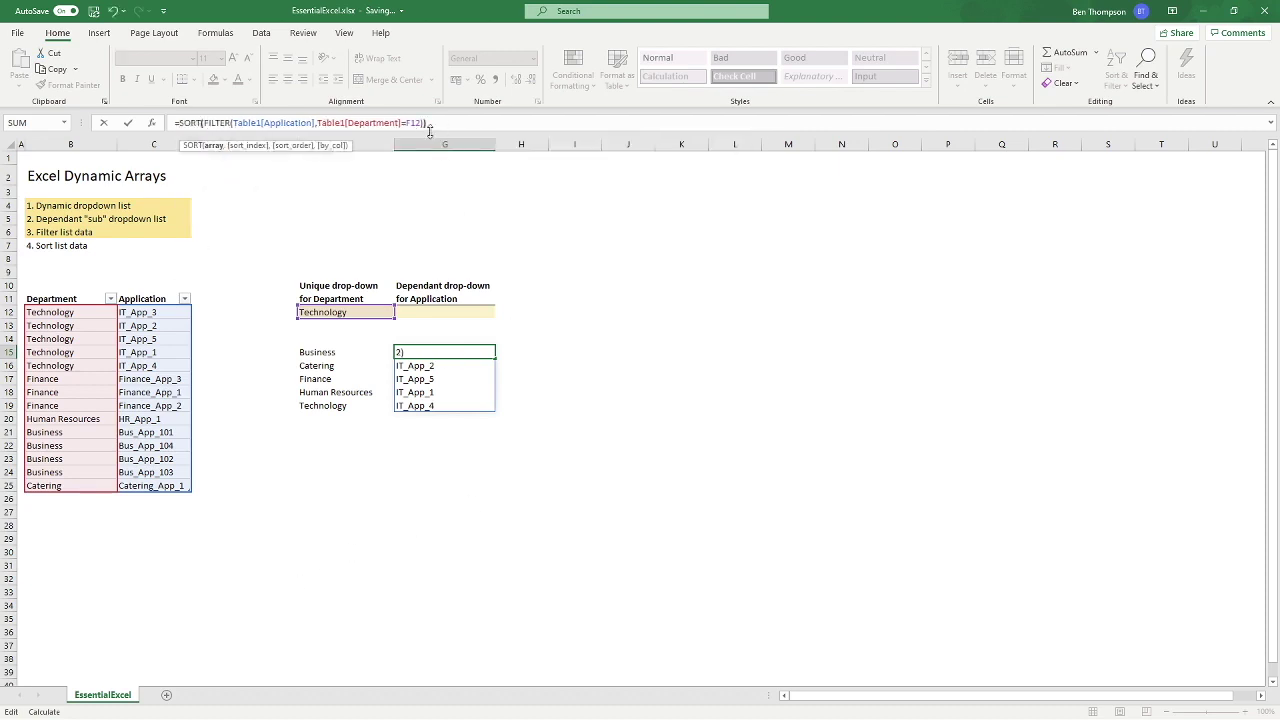
pyautogui.write(')')
pyautogui.press('Return')
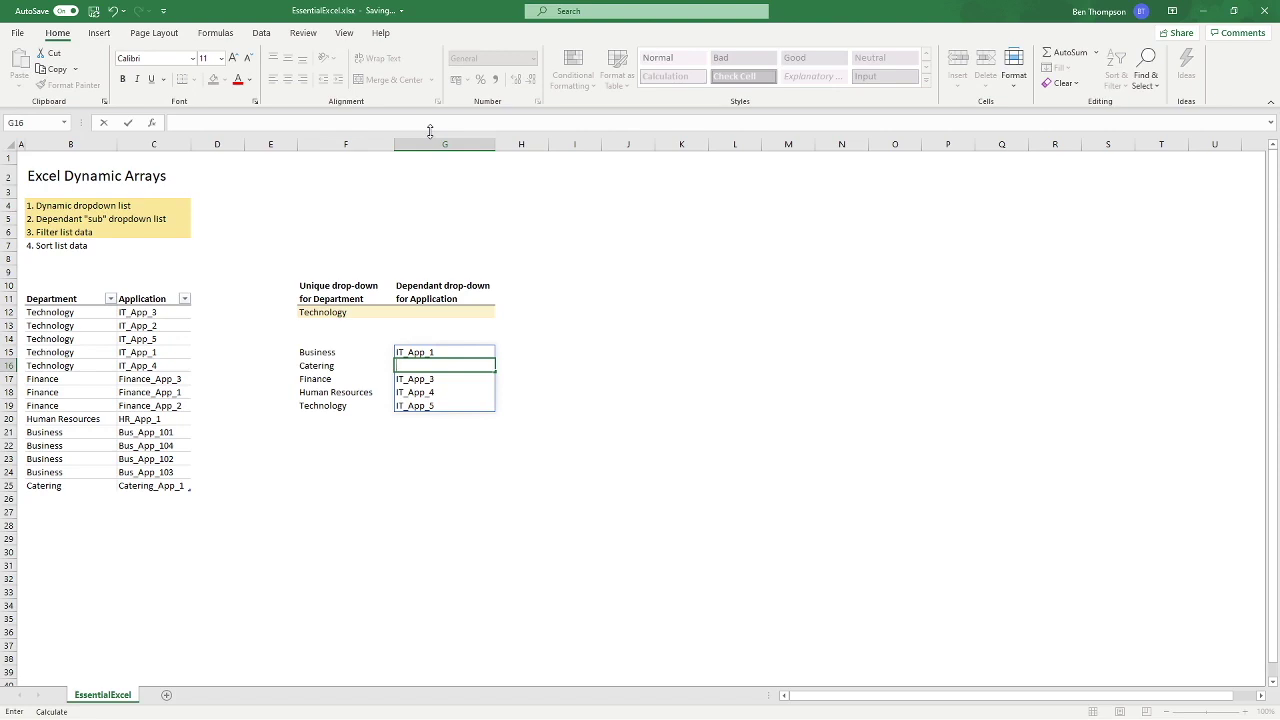
pyautogui.click(551, 469)
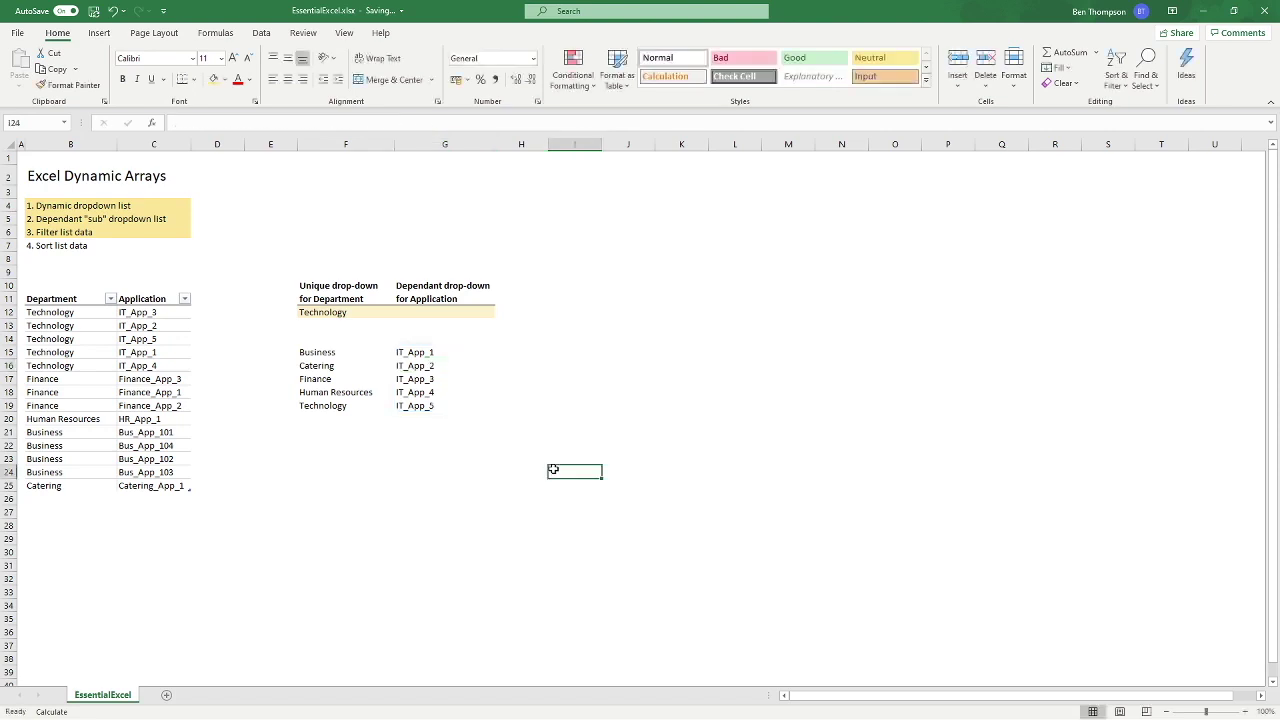
pyautogui.click(428, 352)
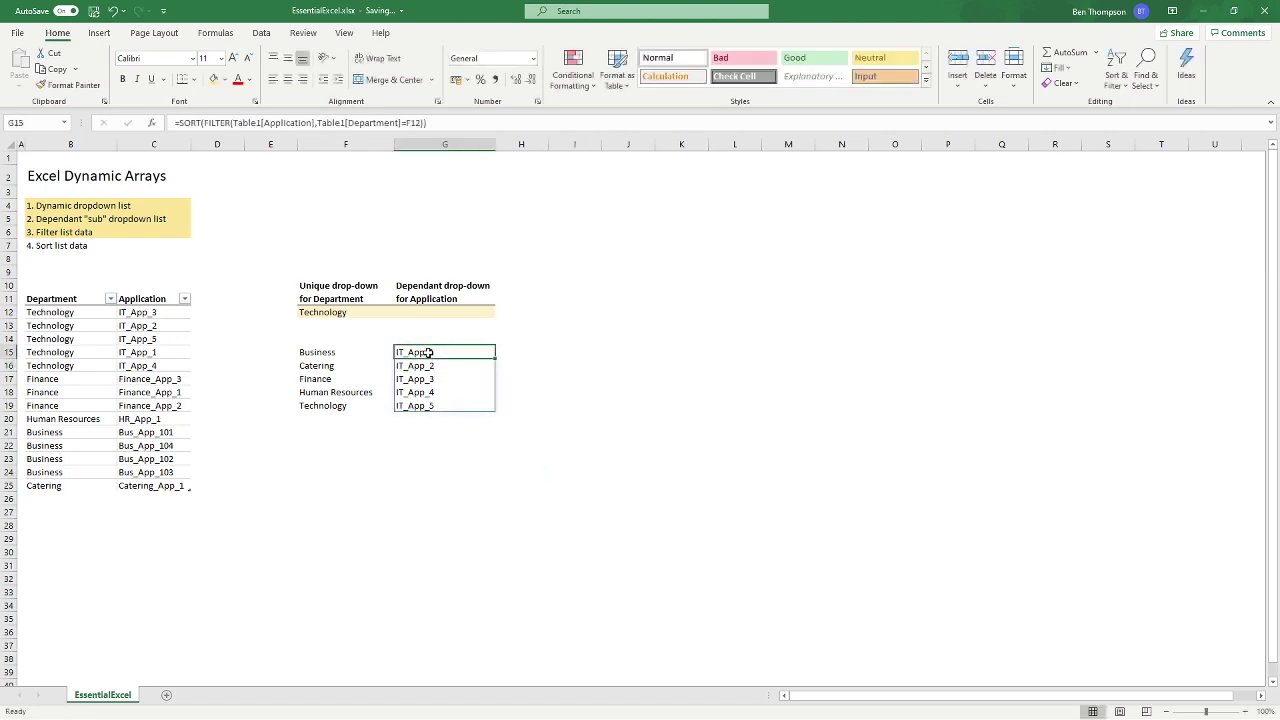
pyautogui.click(434, 448)
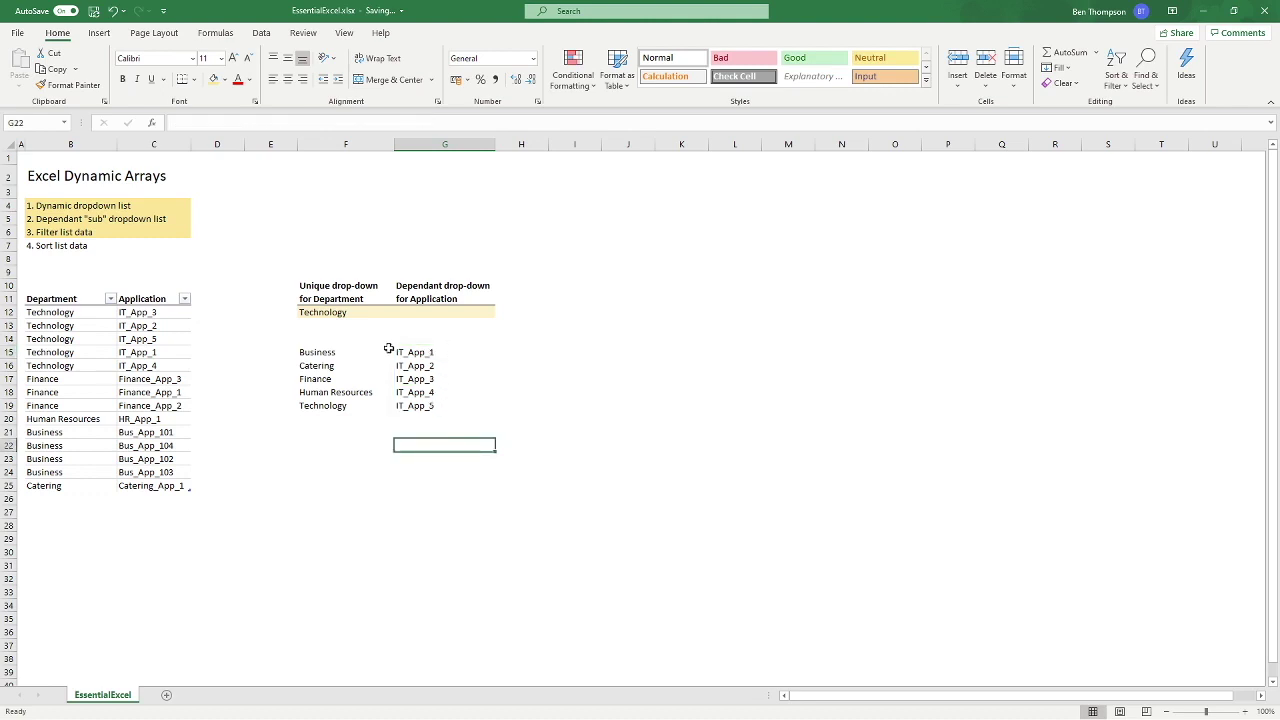
# - Set the department in F12 to Finance and check the order of the choices in G12's Application drop-down
pyautogui.click(352, 314)
pyautogui.click(399, 312)
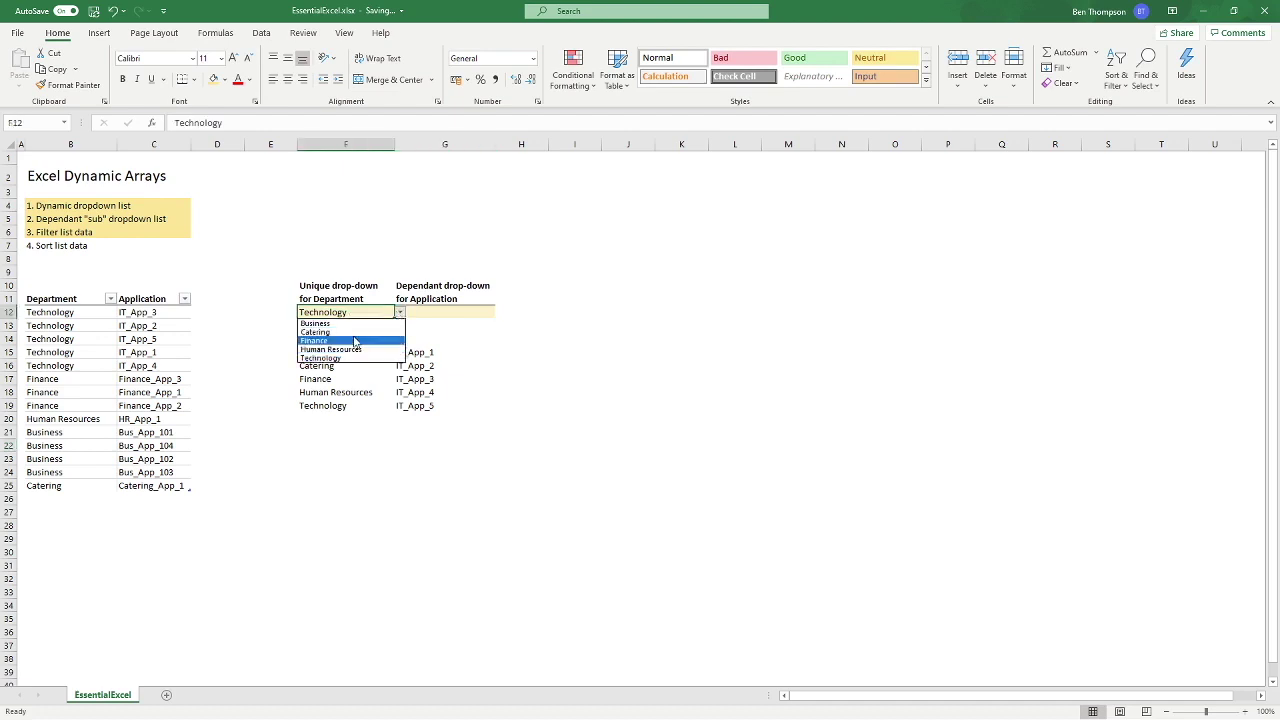
pyautogui.click(330, 347)
pyautogui.click(479, 312)
pyautogui.click(501, 312)
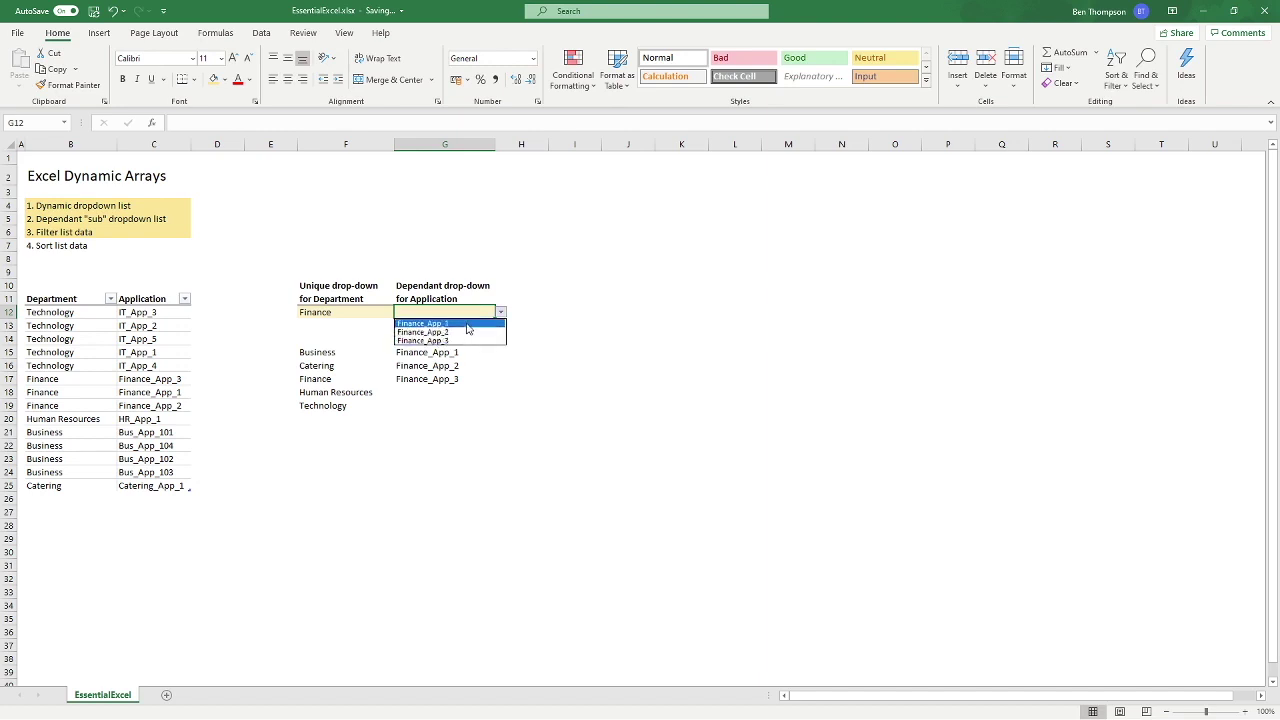
# - Set the department in F12 to Business and choose Bus_App_102 as the application in G12
pyautogui.click(380, 311)
pyautogui.click(376, 312)
pyautogui.click(399, 312)
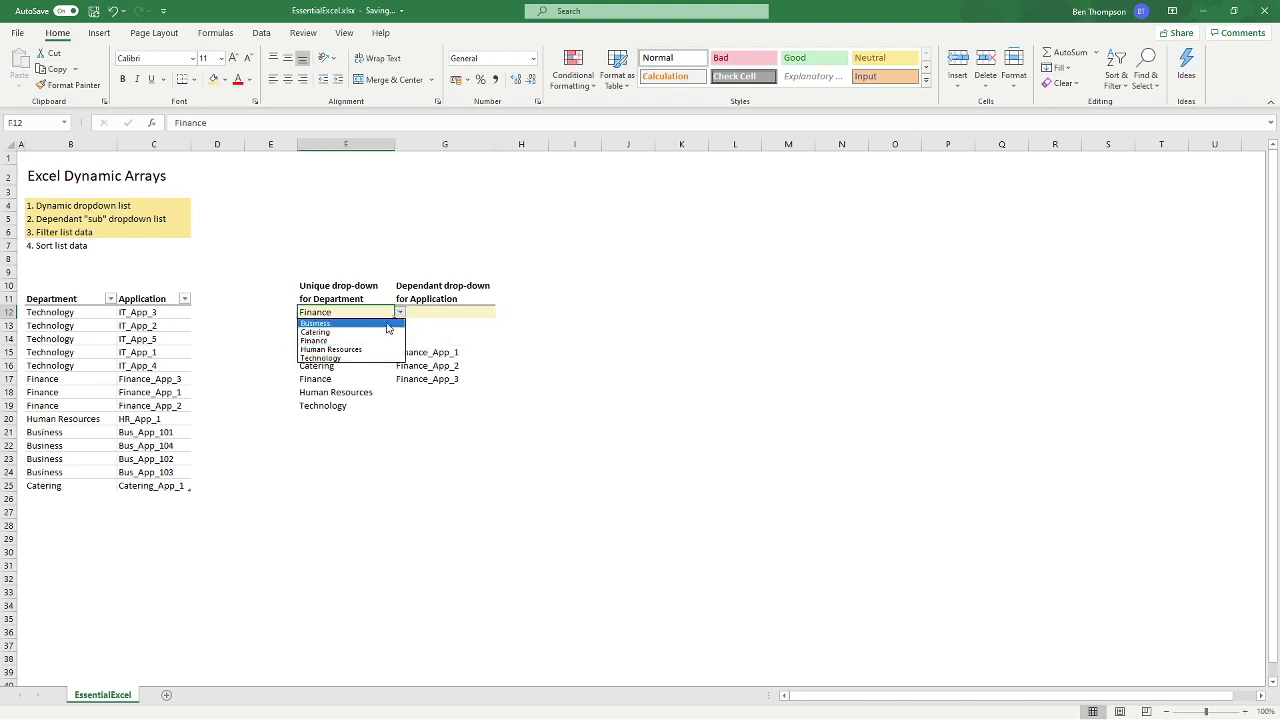
pyautogui.click(357, 324)
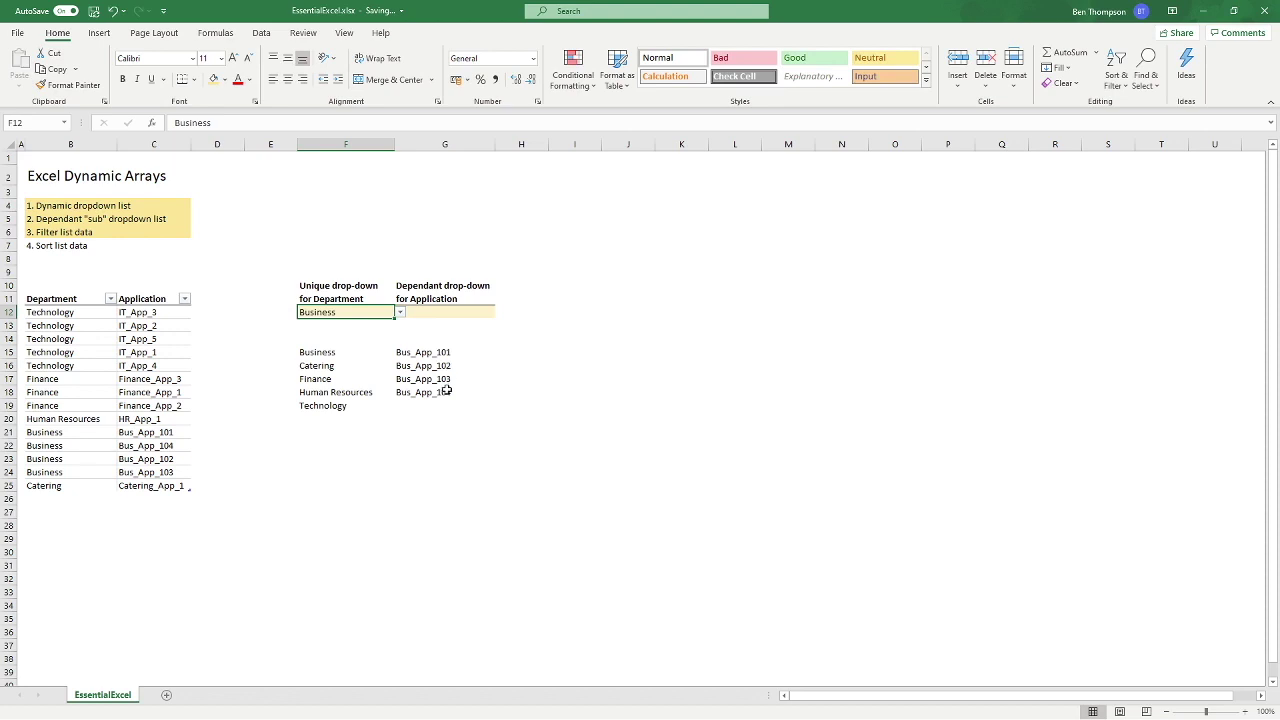
pyautogui.click(460, 313)
pyautogui.click(501, 313)
pyautogui.click(487, 338)
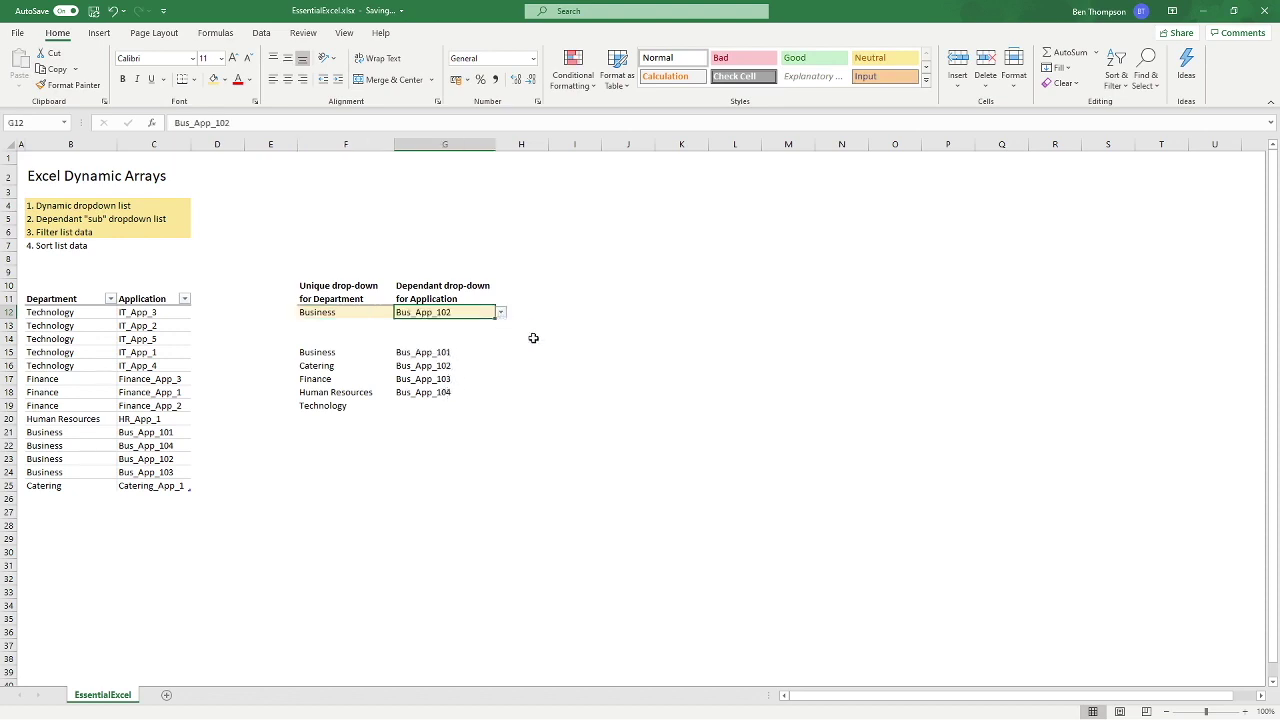
pyautogui.click(530, 337)
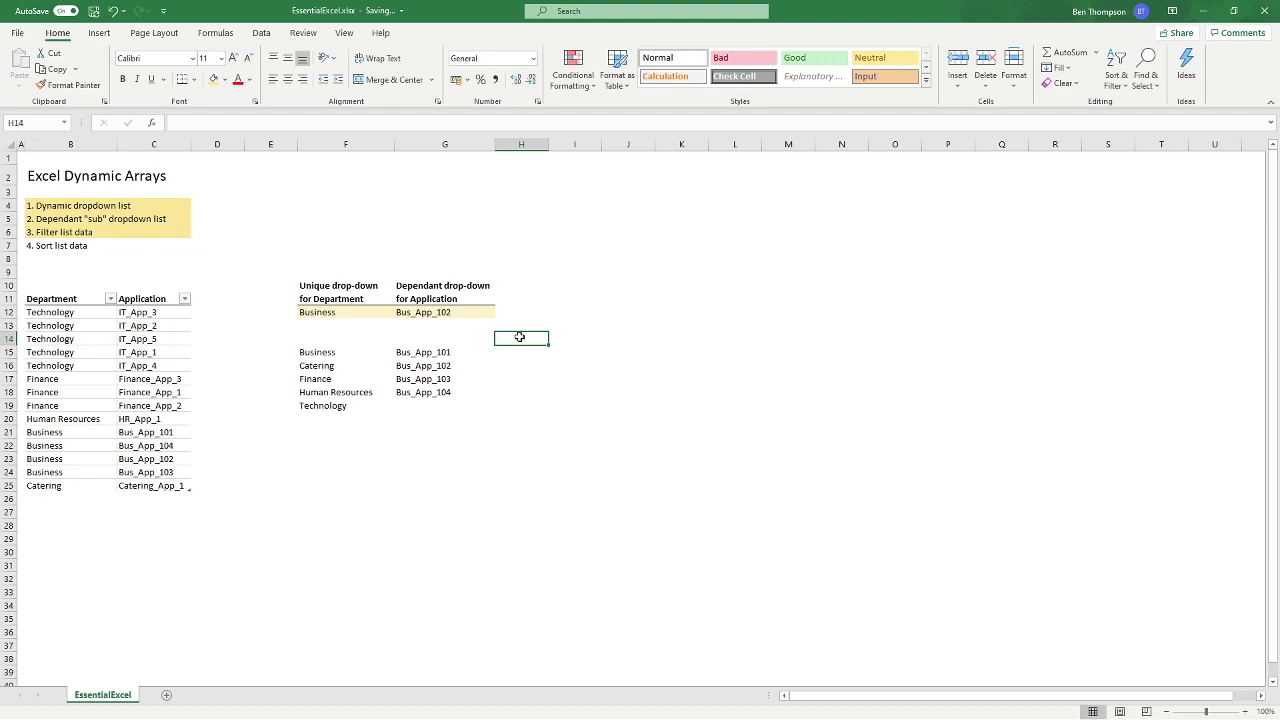